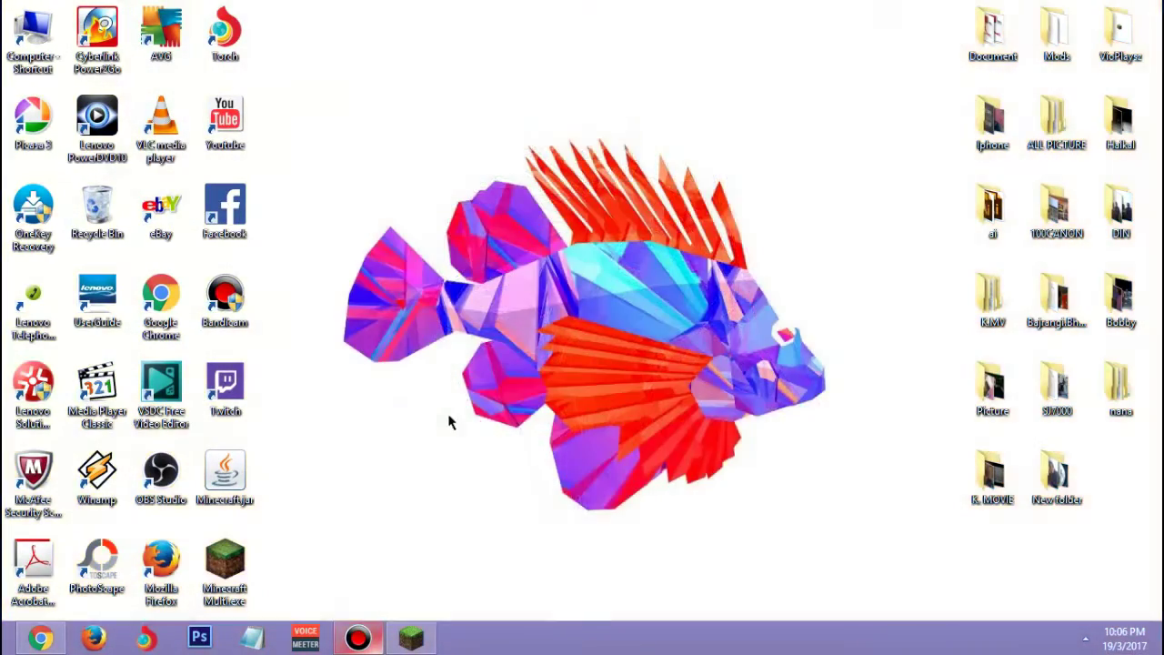
- Briefly bring up the screen recorder window, then hide it again
click(358, 639)
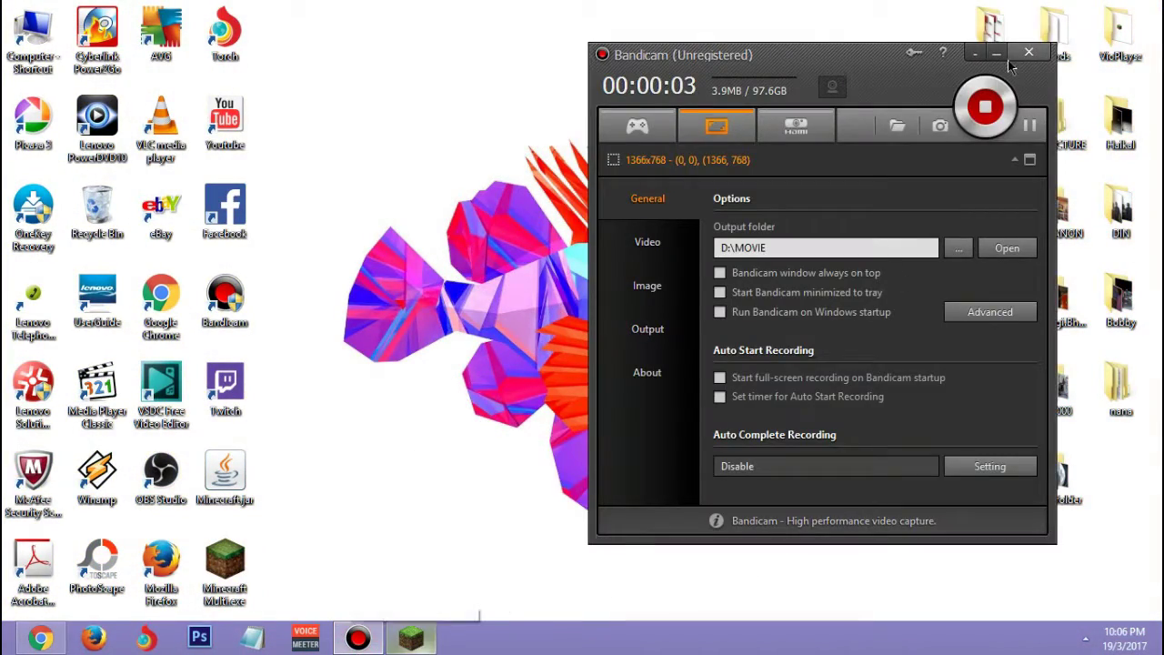
click(996, 54)
drag(910, 76, 272, 531)
drag(304, 87, 866, 549)
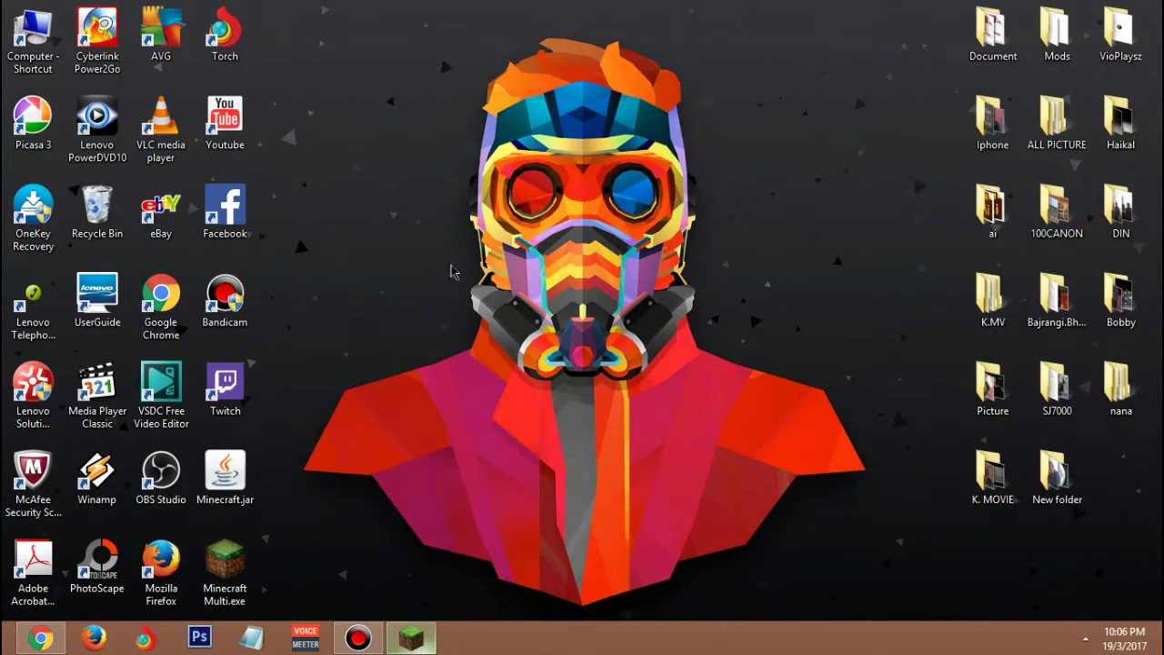
- Save the launcher profile with release 1.10.2 and move the launcher out of view
click(406, 642)
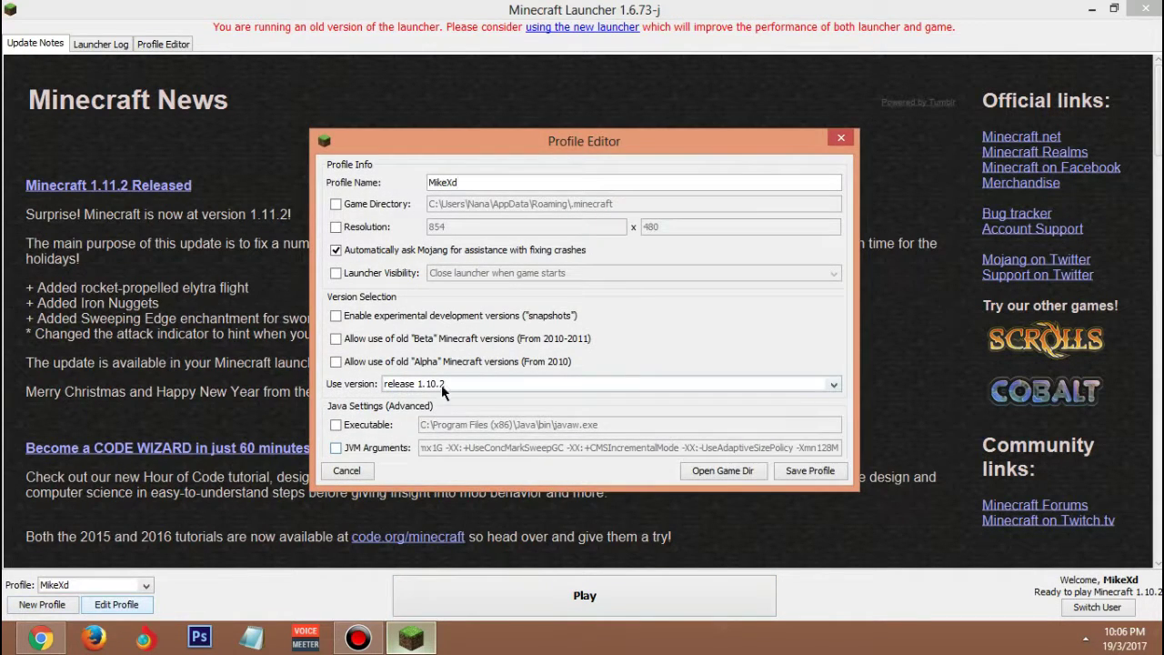
click(444, 391)
click(448, 397)
click(788, 468)
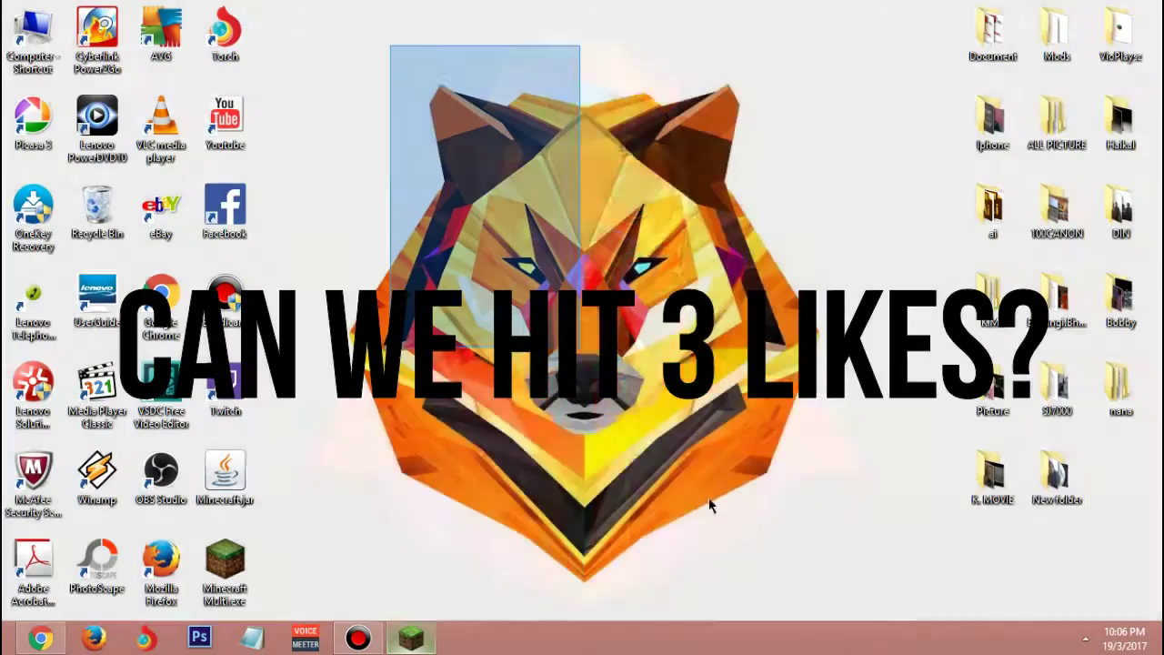
drag(710, 506, 836, 548)
mouse_move(812, 86)
mouse_down()
mouse_move(790, 139)
mouse_move(195, 519)
mouse_move(415, 566)
mouse_move(346, 569)
mouse_up()
drag(861, 74, 327, 591)
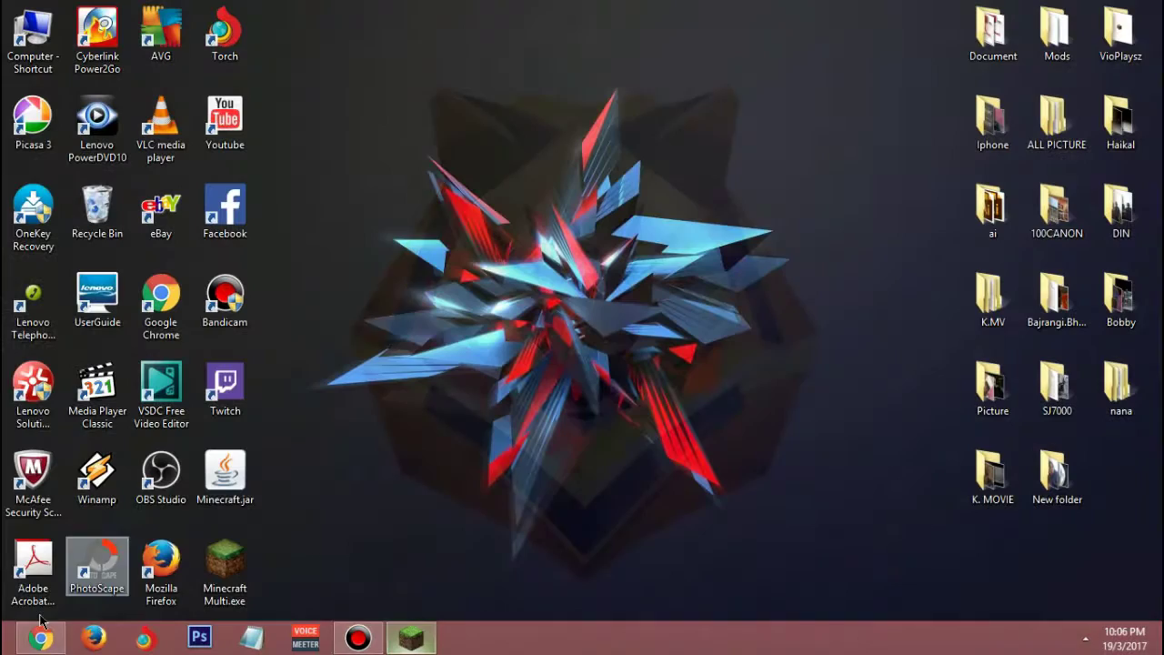
- Bring Chrome back and scroll the NEI article down to the Minecraft 1.10.2 section
click(40, 639)
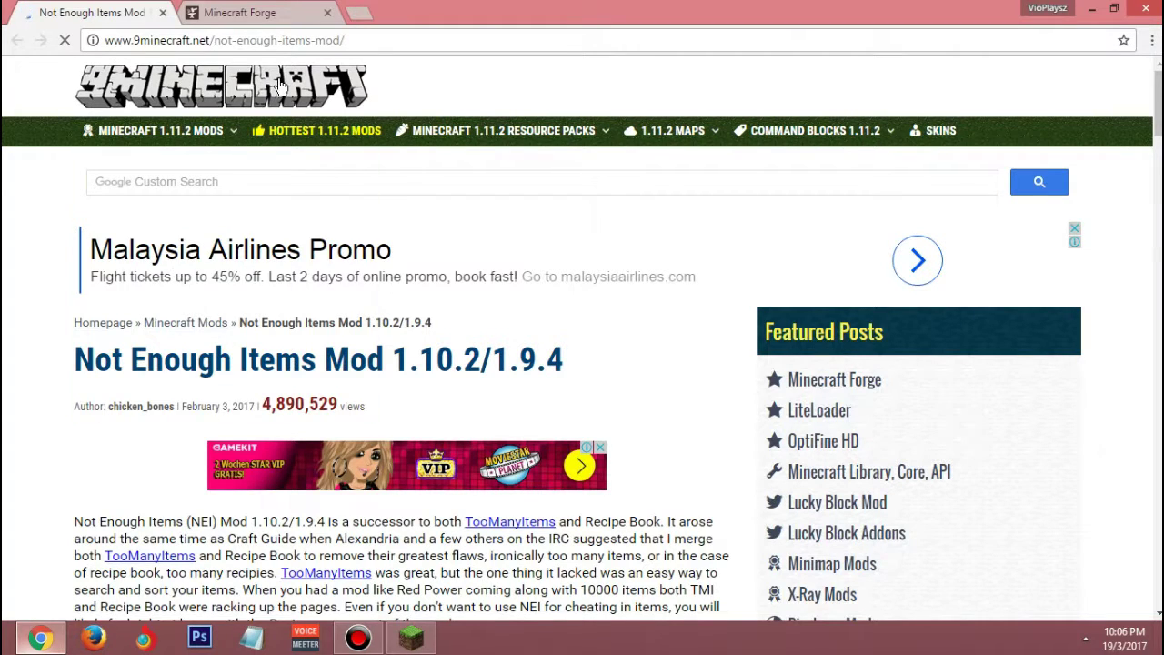
click(367, 40)
click(383, 39)
scroll(235, 81, down, 6)
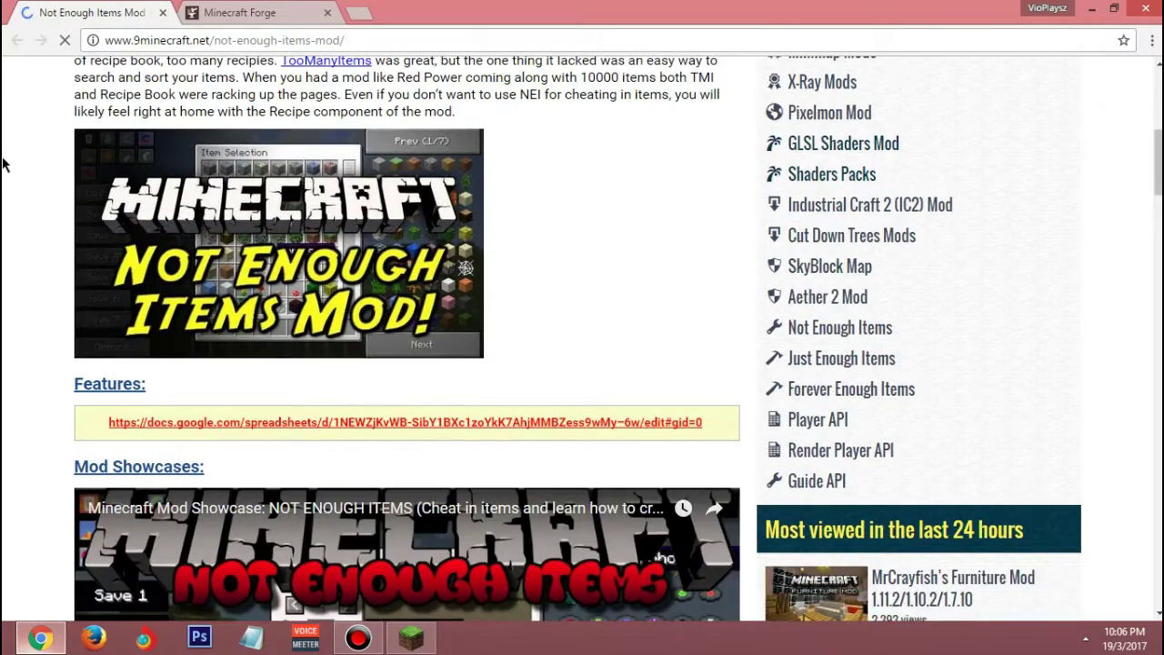
scroll(5, 162, down, 5)
scroll(23, 150, down, 9)
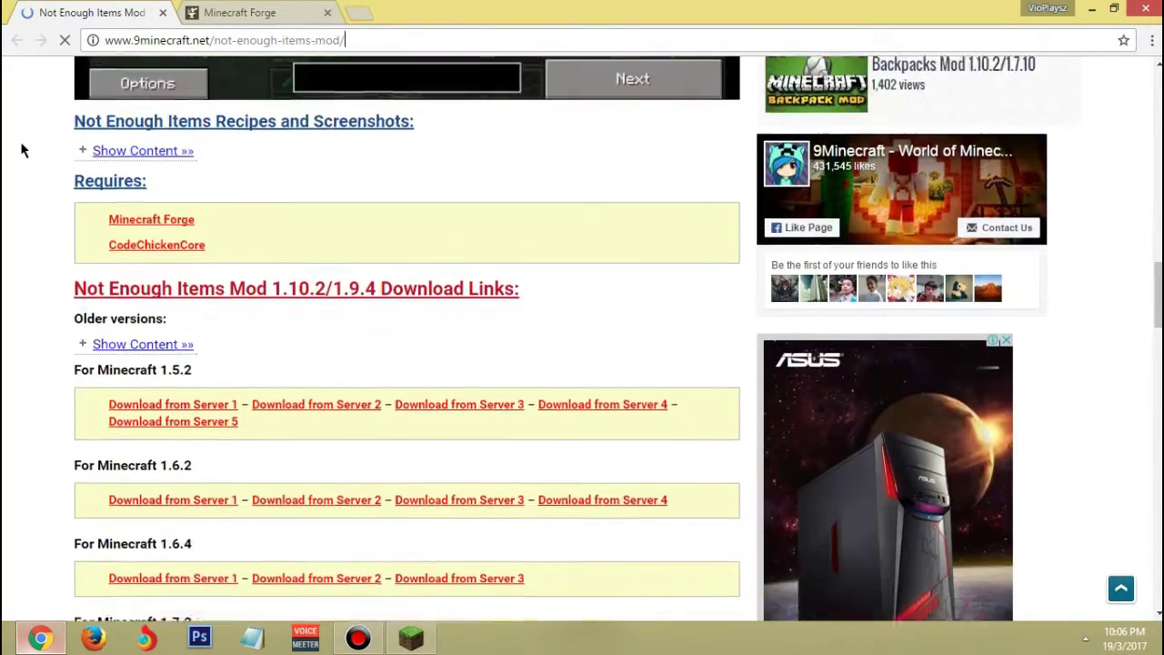
scroll(23, 150, down, 5)
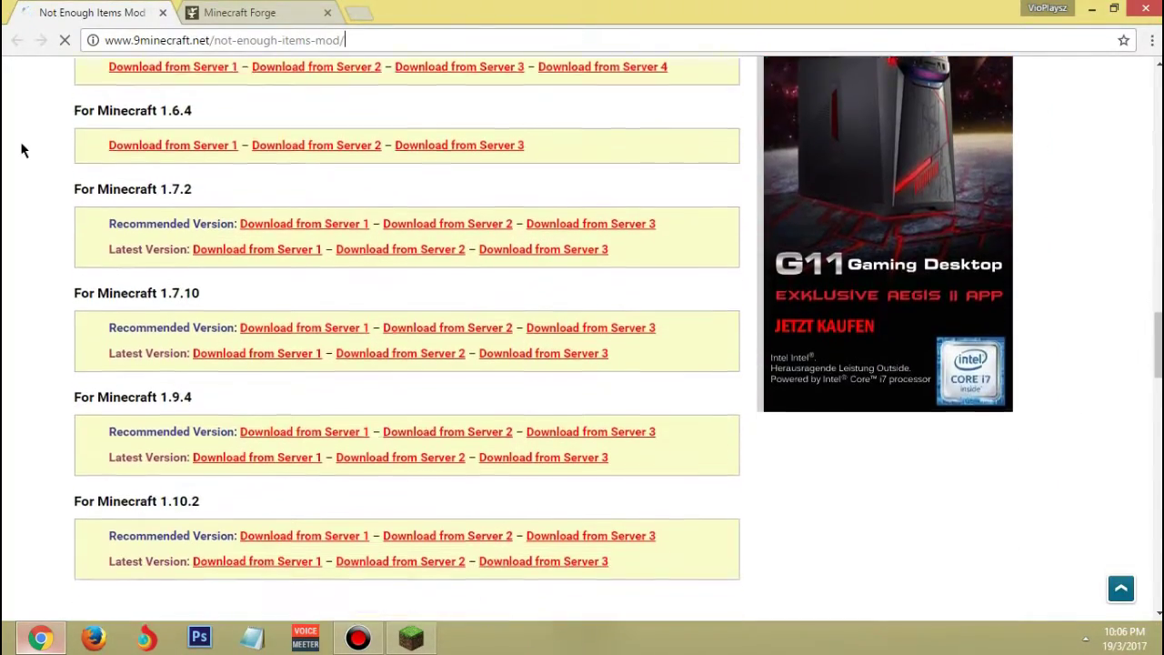
scroll(22, 150, down, 2)
- Download the Recommended 1.10.2 build from Server 1 and close the article tab
drag(75, 375, 213, 377)
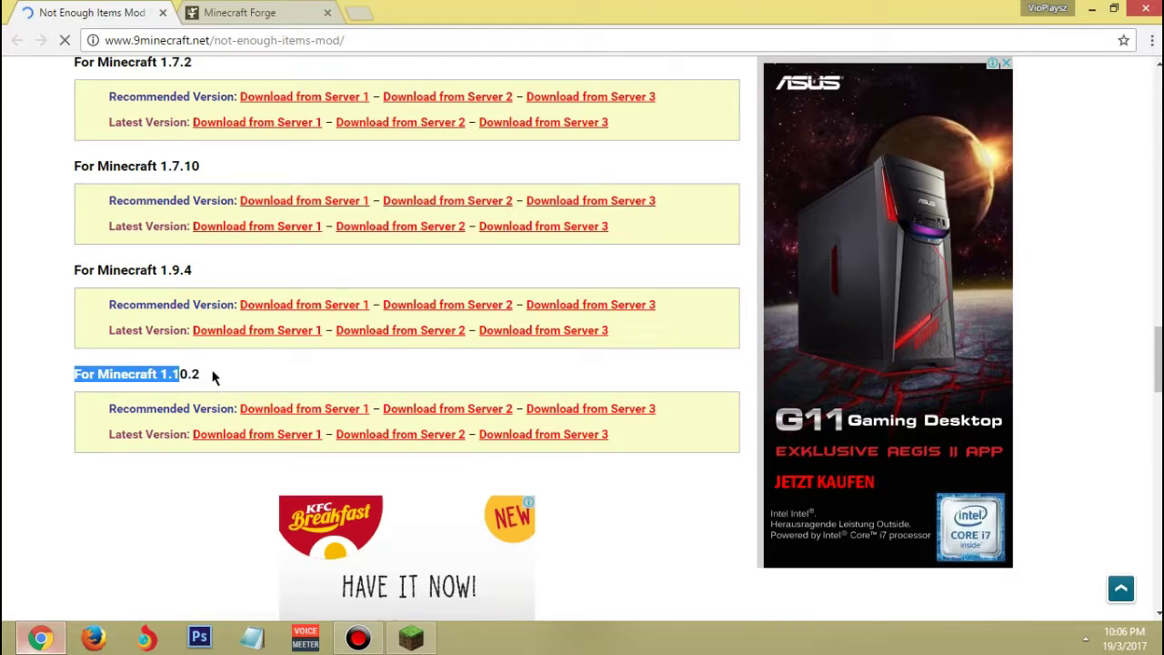
drag(106, 411, 205, 411)
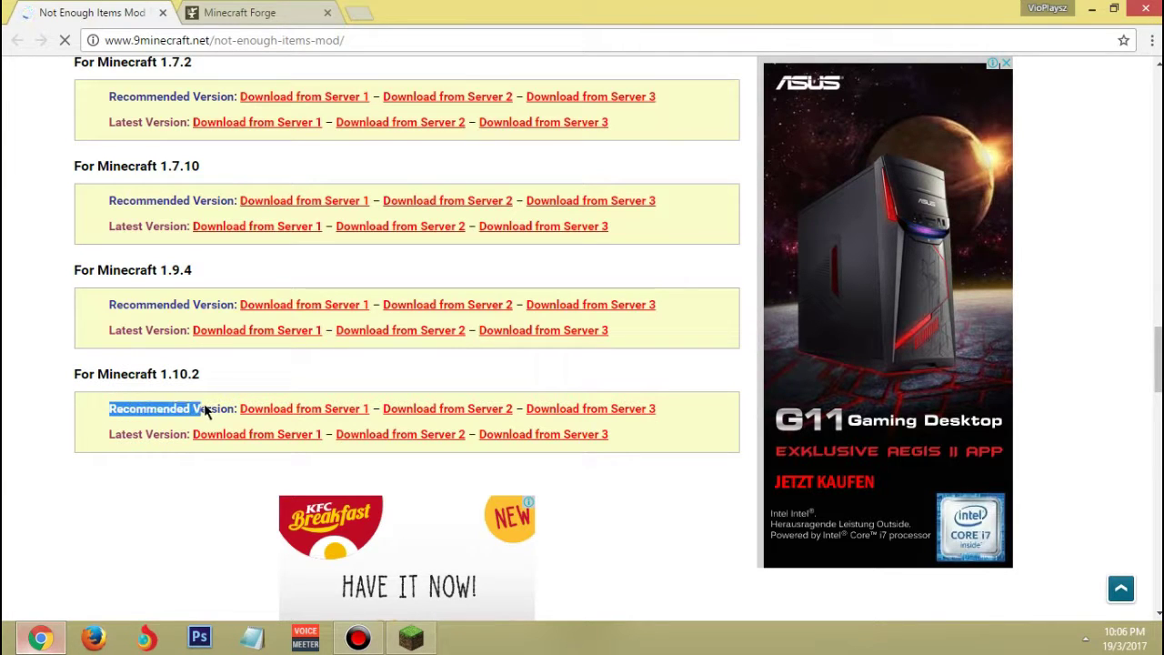
click(235, 405)
click(260, 410)
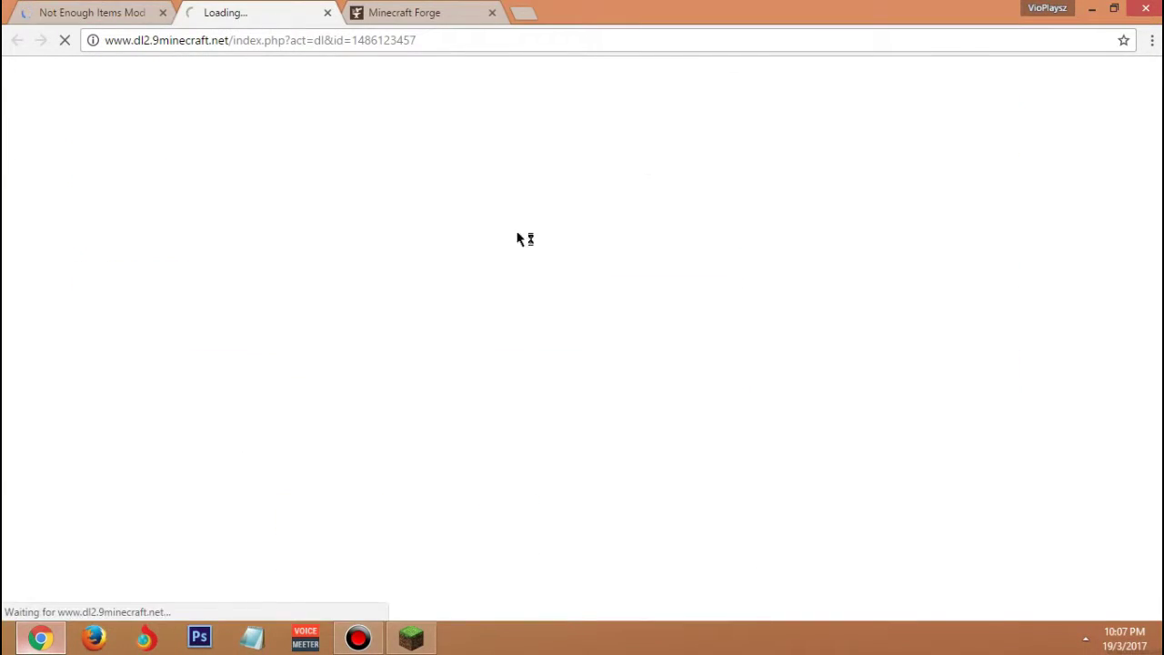
click(163, 11)
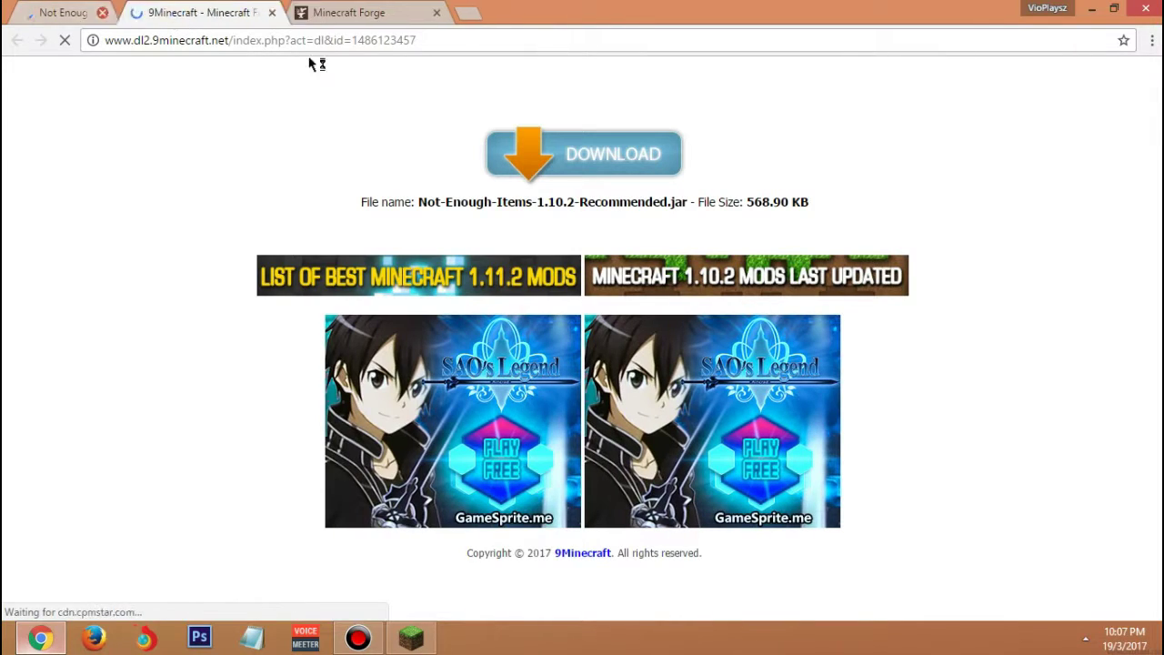
- Download Not-Enough-Items-1.10.2-Recommended.jar, keep it despite the warning, and close the 9minecraft tab
click(543, 165)
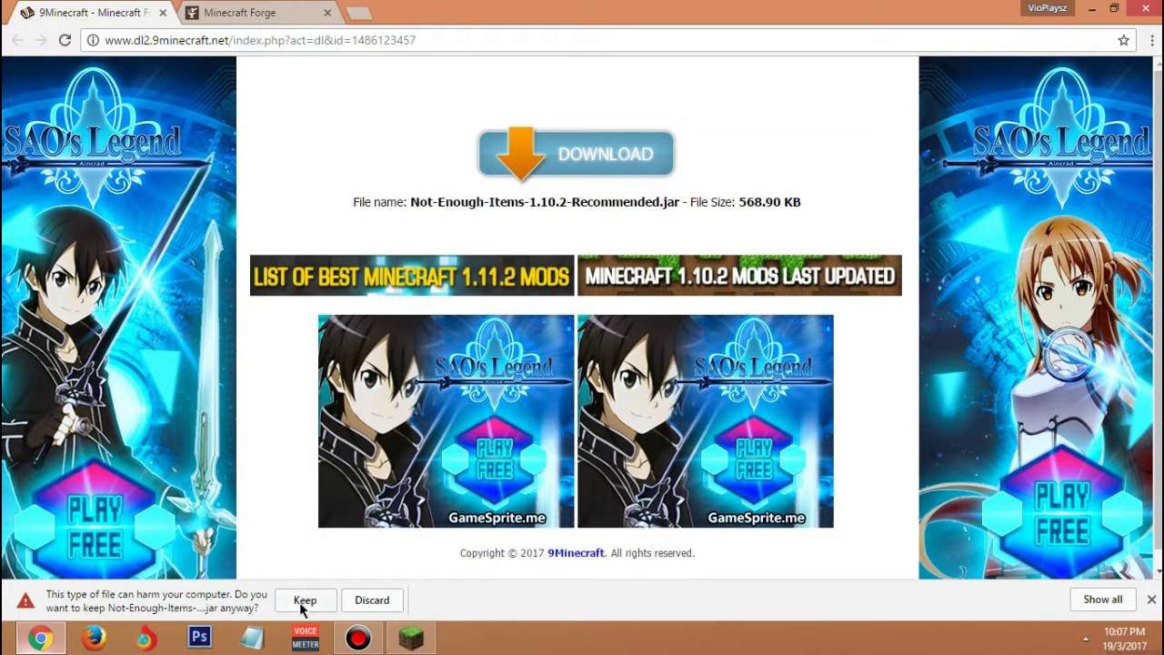
click(303, 602)
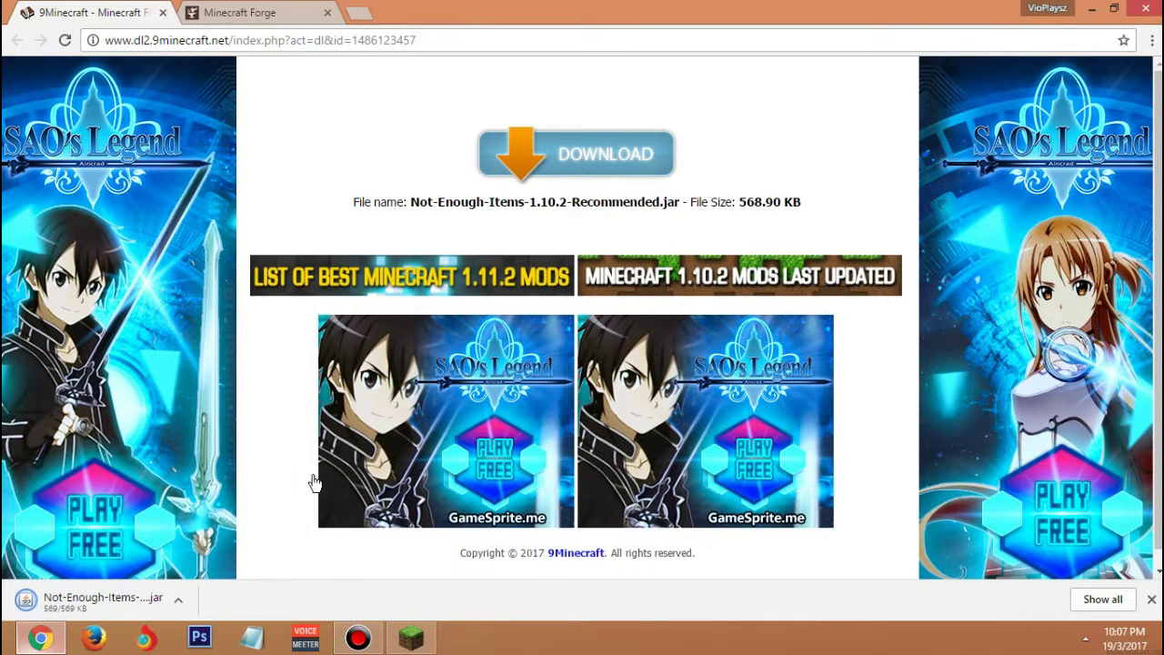
click(161, 13)
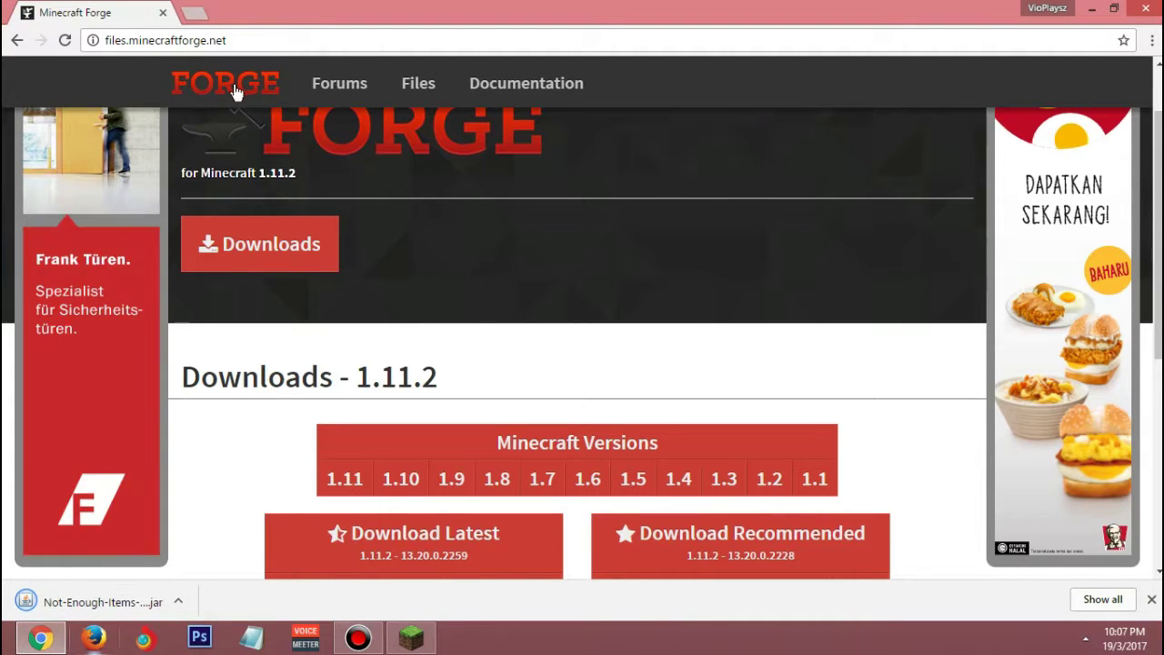
- Select the Forge page address, then minimize Chrome and refresh the desktop
click(187, 42)
drag(215, 40, 227, 40)
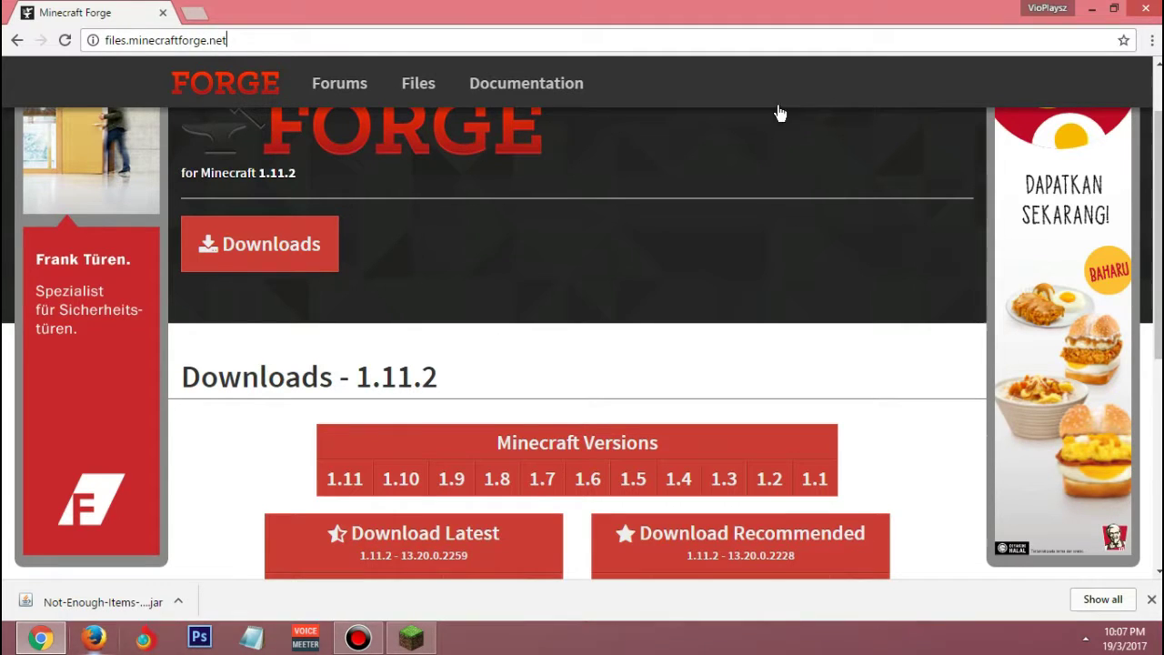
click(1091, 8)
right_click(526, 120)
click(639, 170)
- Drag the Not-Enough-Items jar from Chrome's download shelf onto the desktop and dismiss the notice
click(40, 637)
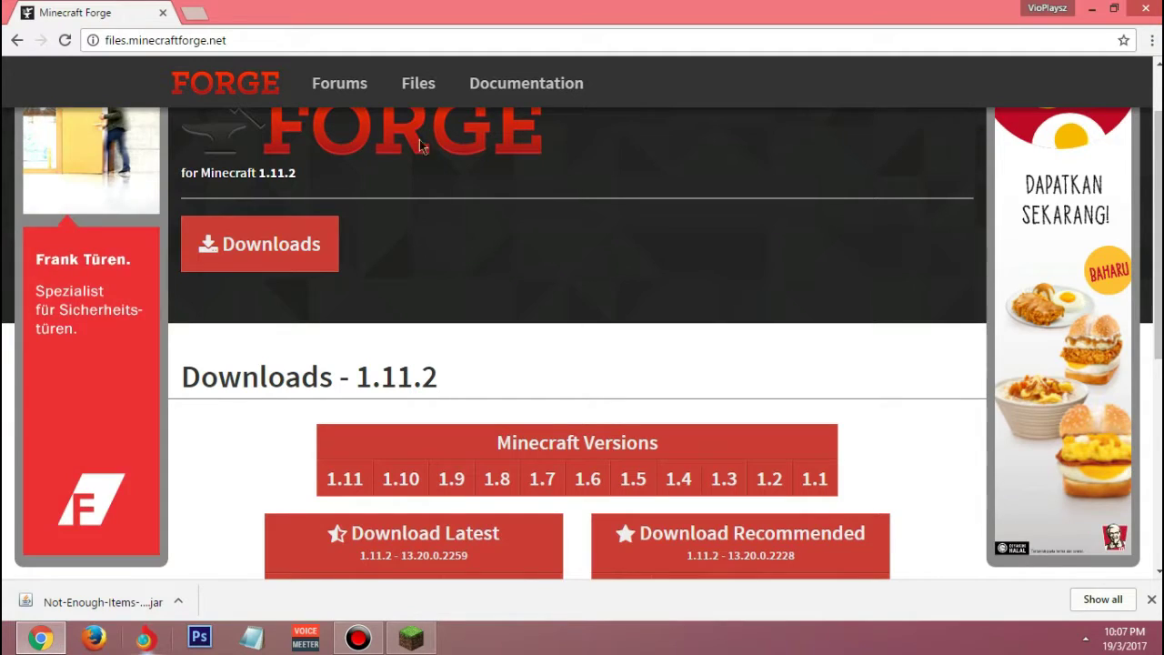
double_click(488, 20)
drag(274, 576, 482, 22)
drag(819, 205, 891, 5)
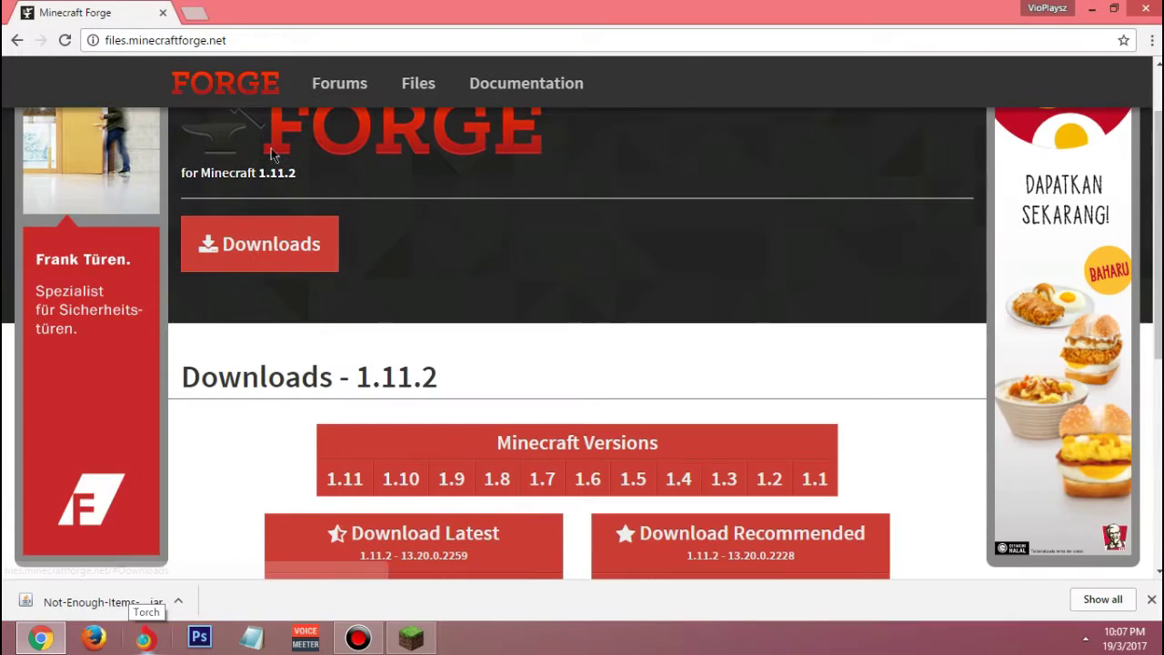
click(1152, 599)
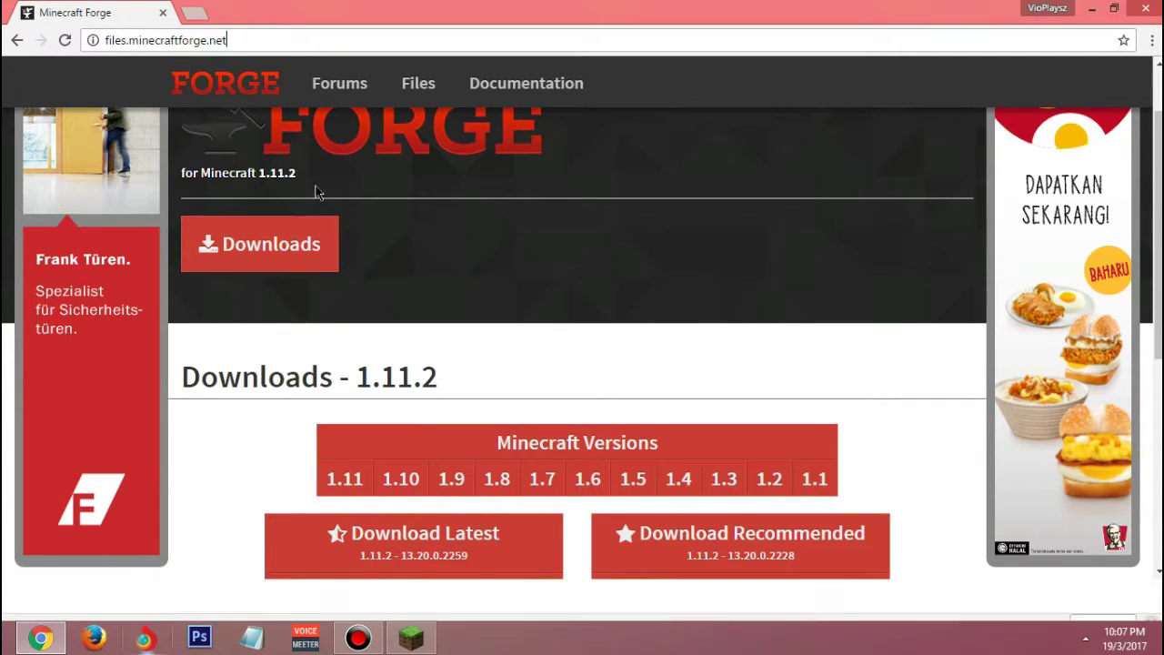
scroll(276, 301, down, 4)
scroll(276, 309, up, 1)
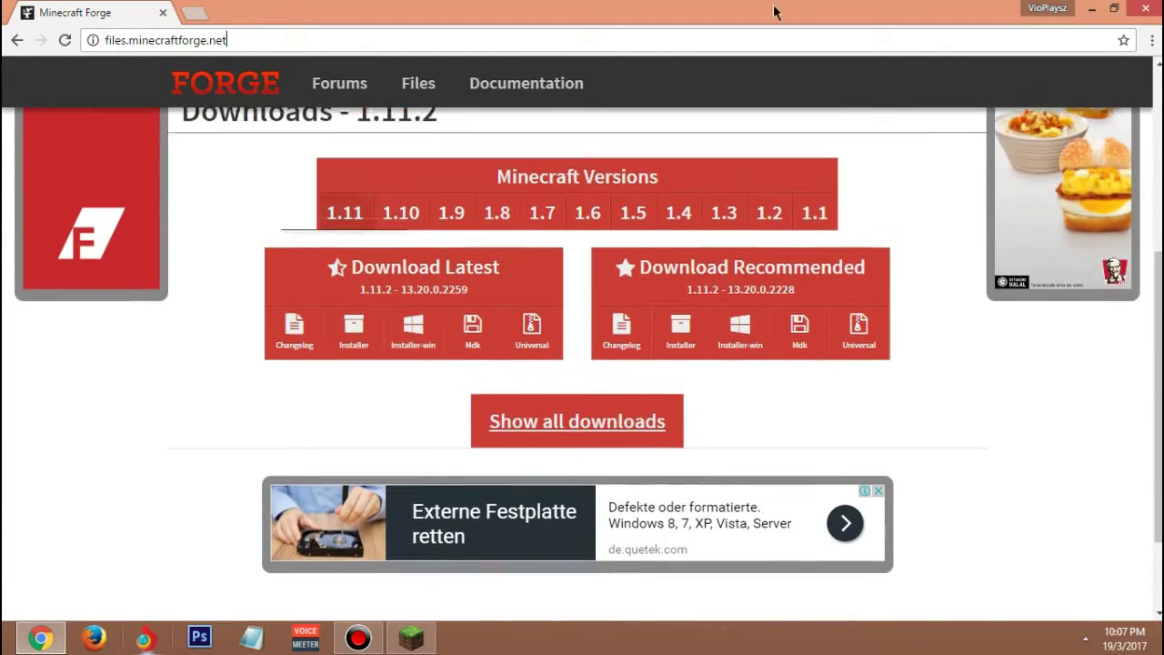
click(1091, 8)
- Rename the desktop Not Enough Items jar to NEI 1.10.2.jar and switch back to Chrome
drag(480, 32, 479, 132)
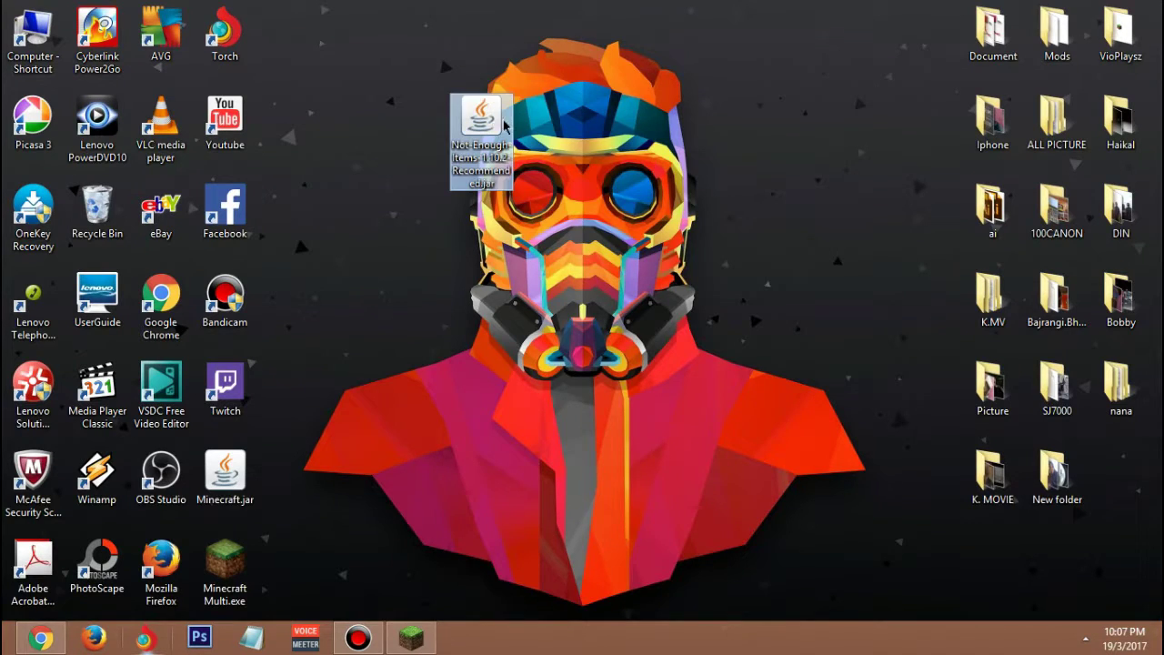
right_click(476, 148)
click(545, 445)
text(N)
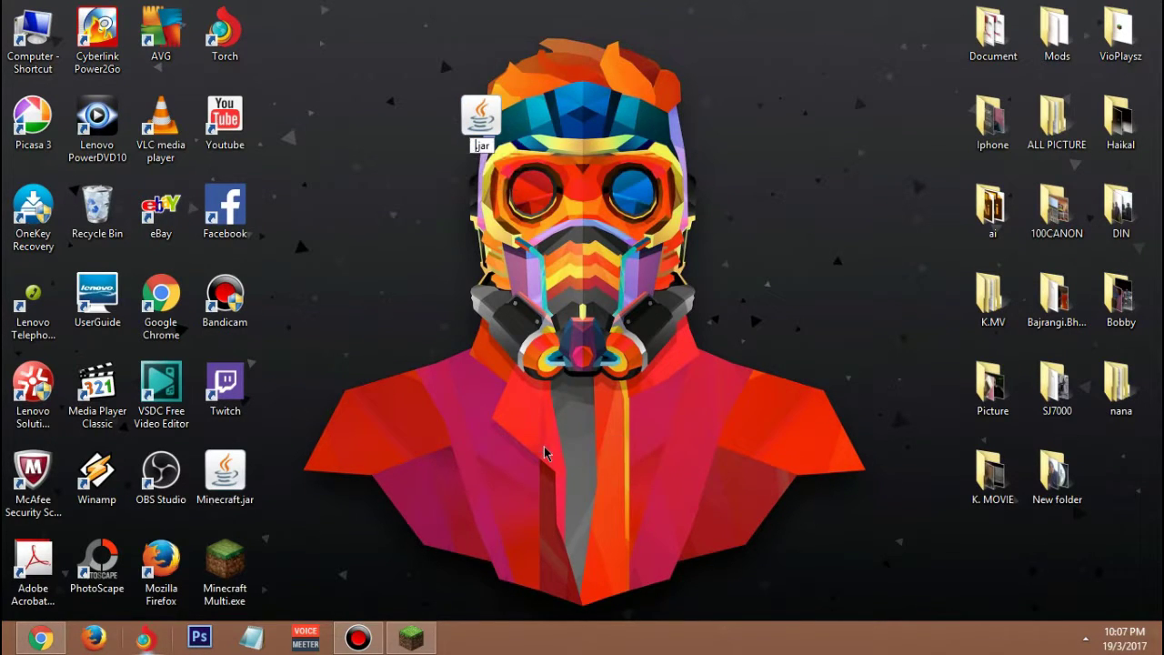
text(i)
text(I 1.1)
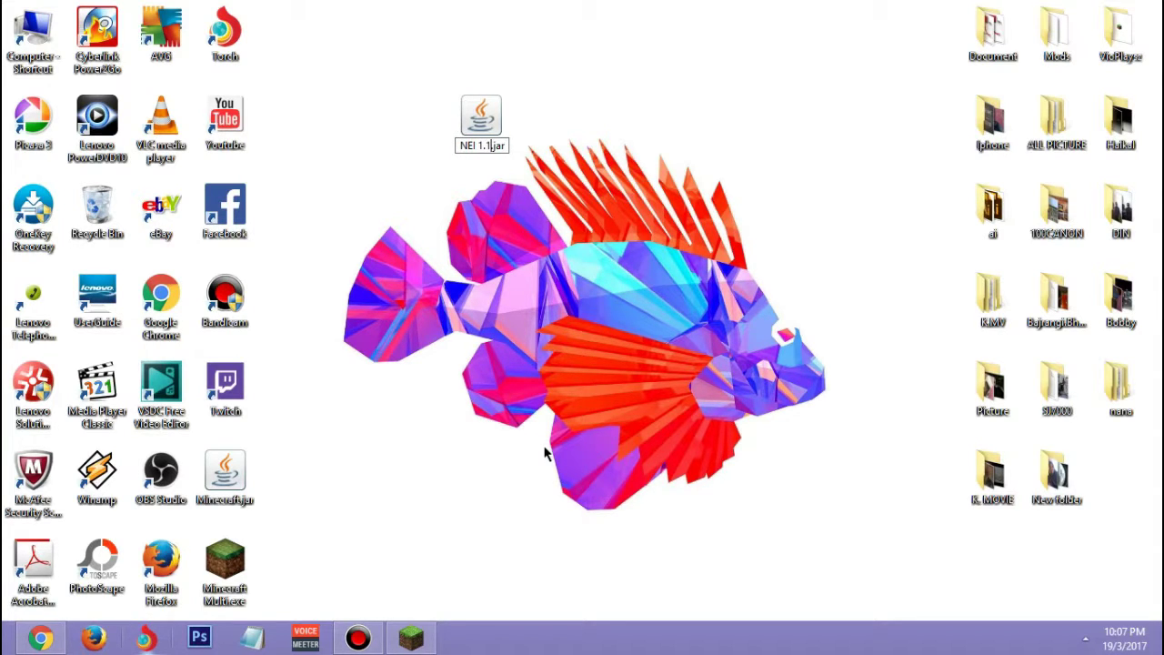
text(.2)
click(544, 445)
drag(660, 43, 411, 202)
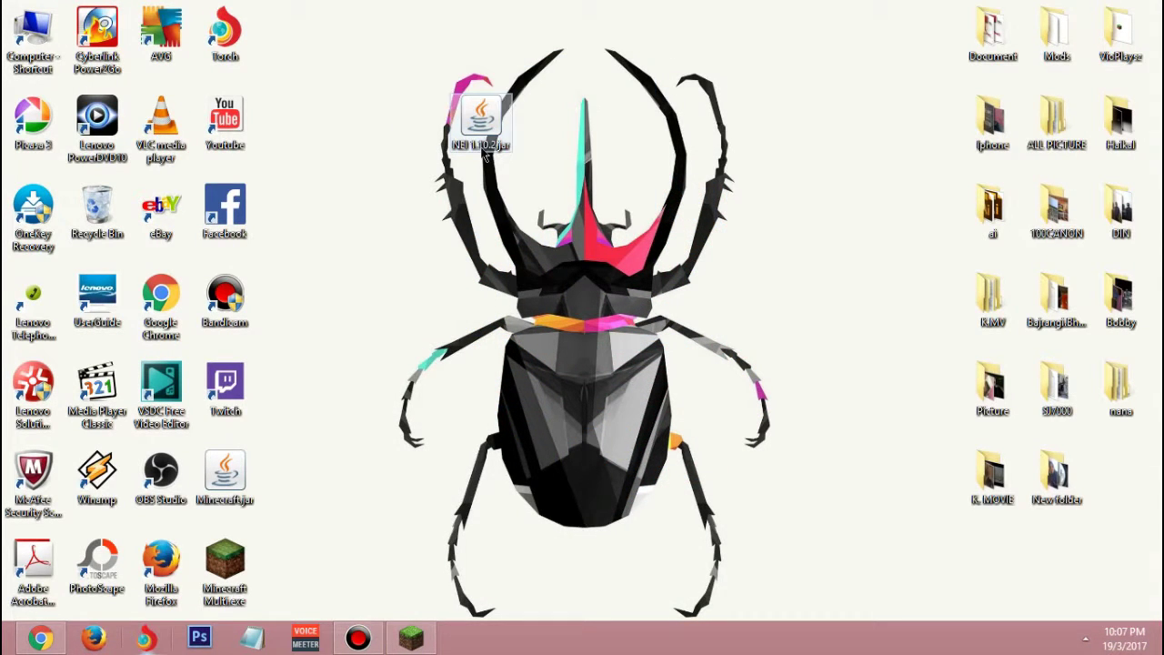
key(alt+Tab)
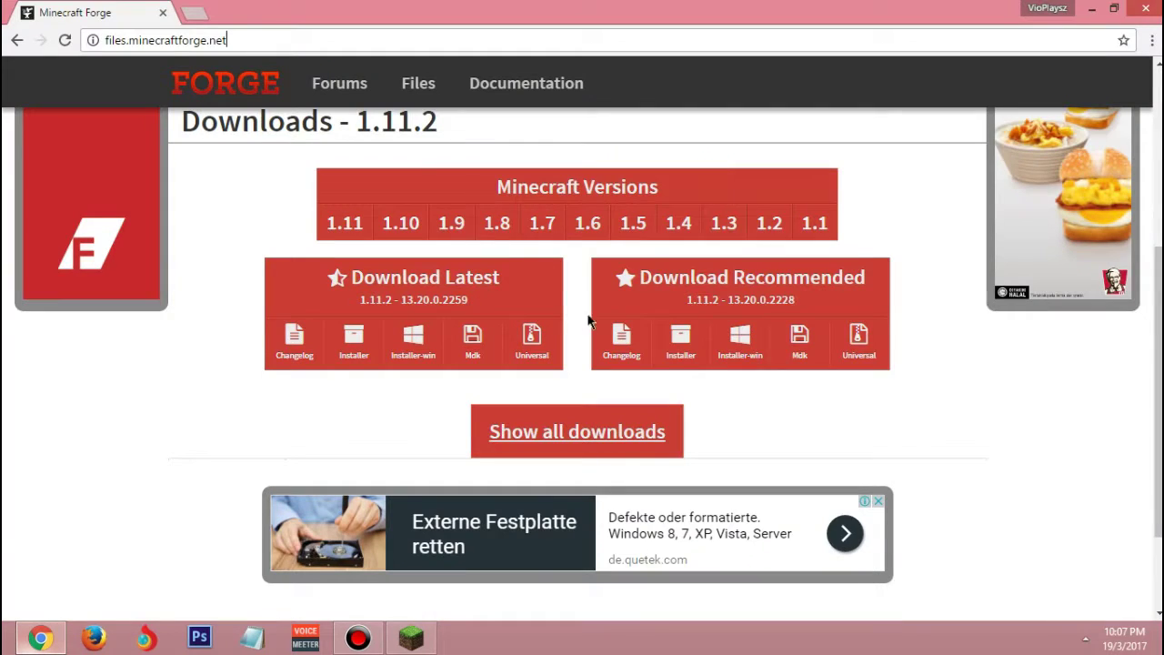
- Open the Forge 1.10.2 downloads page and show all builds
mouse_move(402, 231)
click(378, 255)
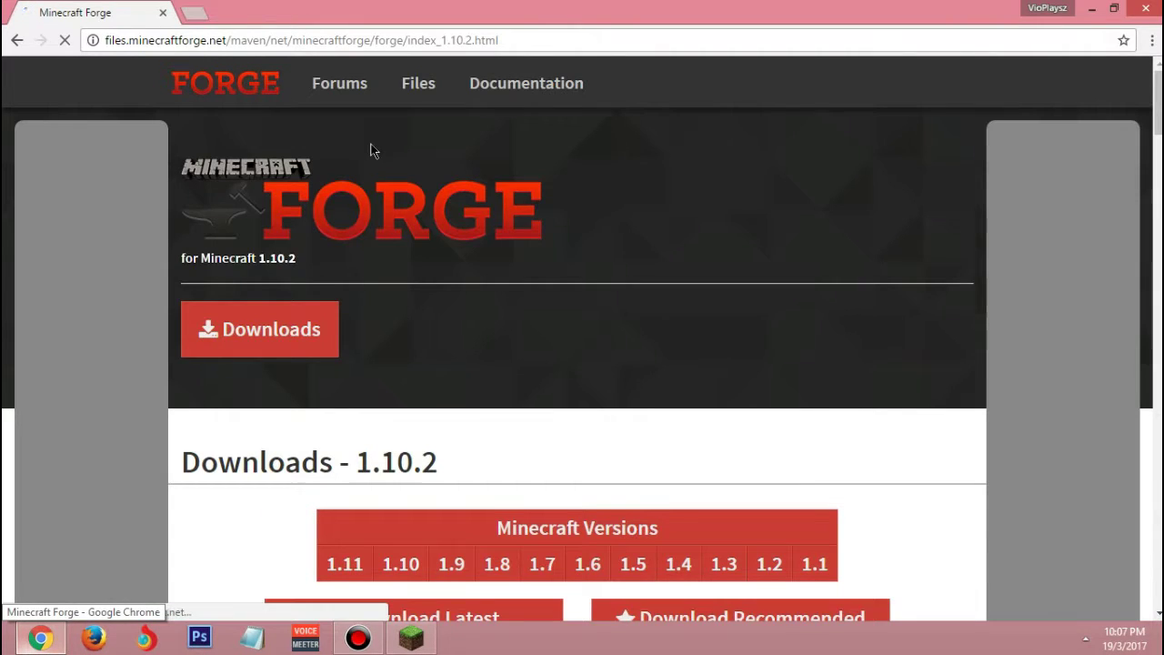
scroll(551, 190, down, 5)
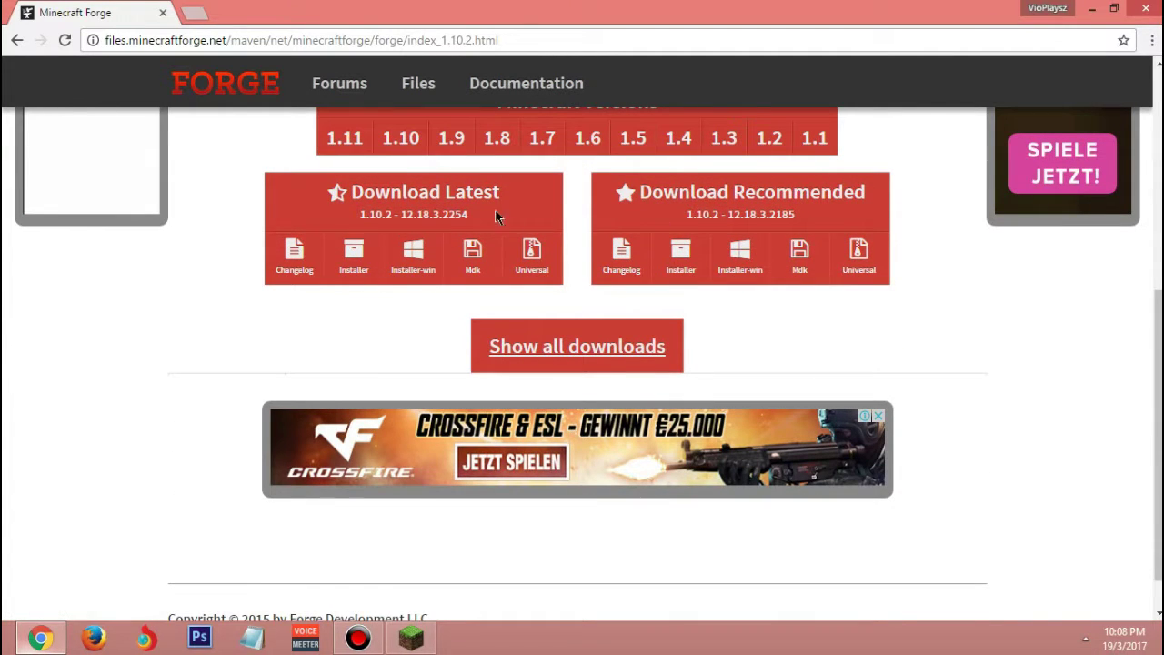
click(514, 349)
- Start the Direct Download of the 12.18.3.2185 Installer jar
scroll(257, 225, down, 3)
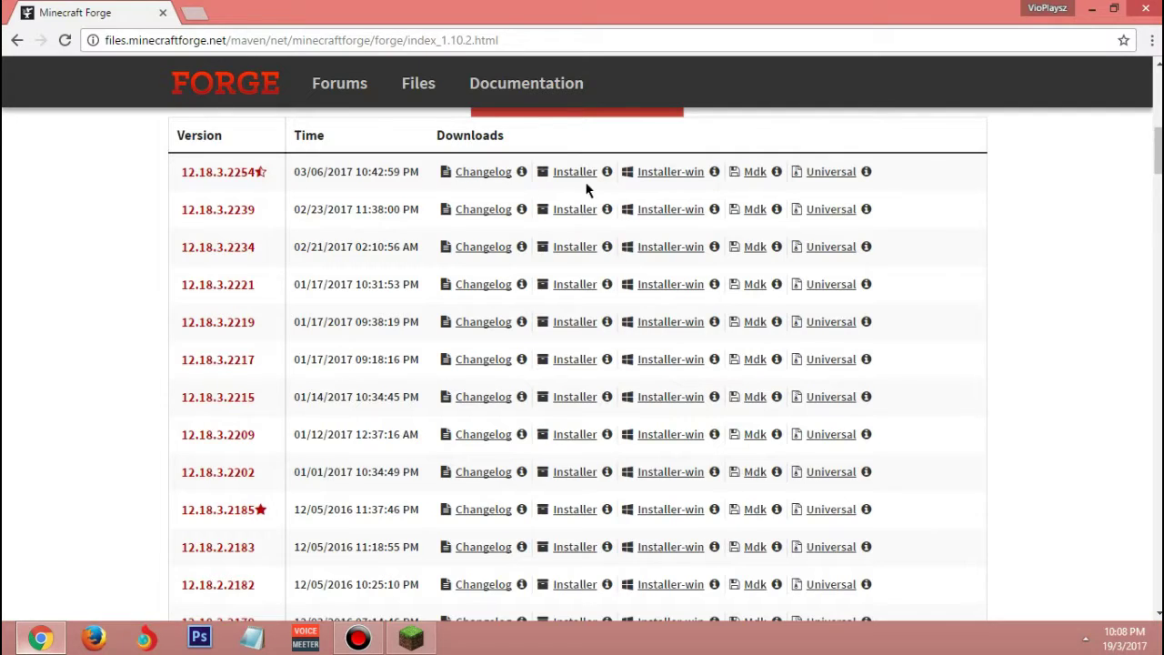
scroll(582, 189, up, 4)
scroll(462, 291, down, 5)
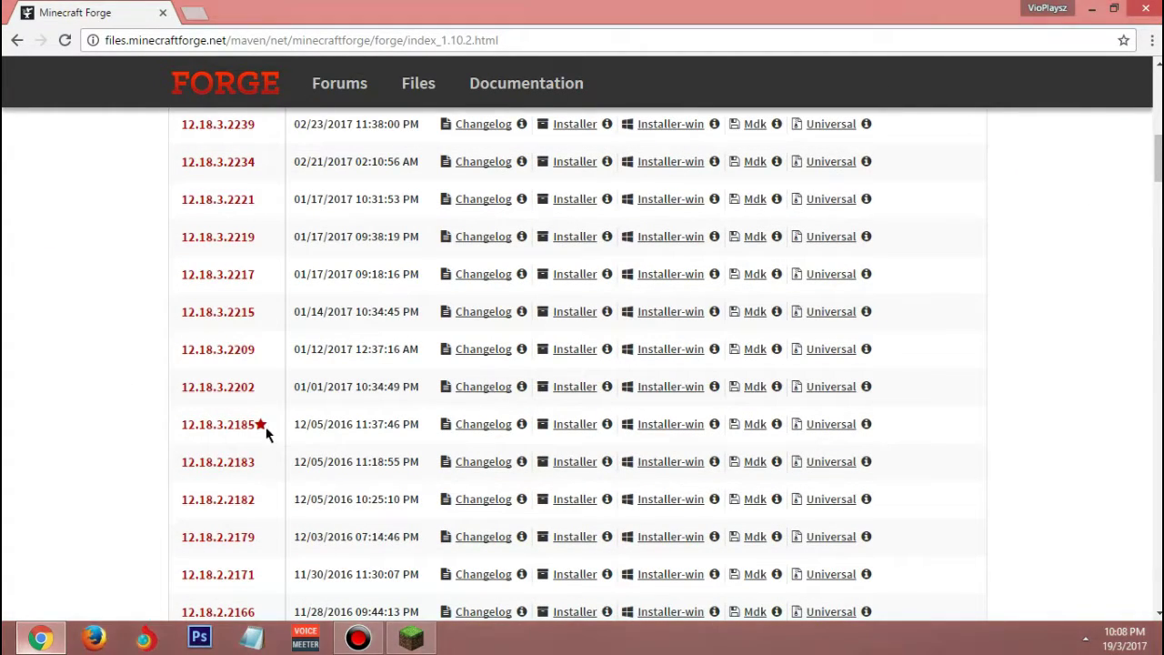
scroll(250, 314, up, 3)
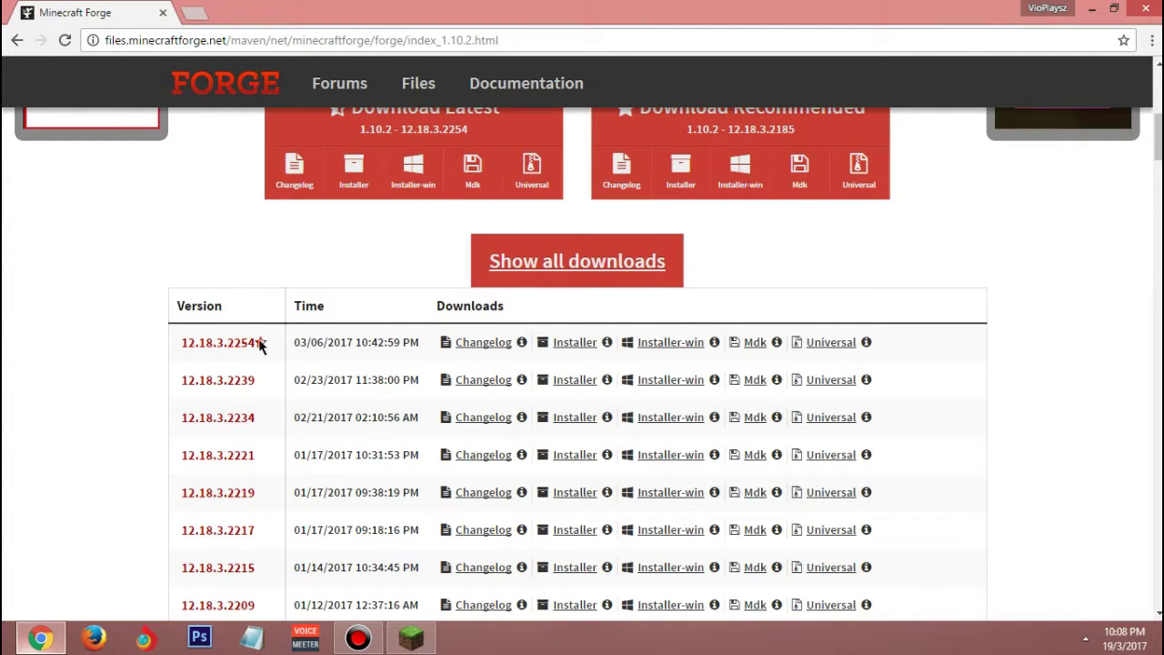
scroll(272, 335, down, 3)
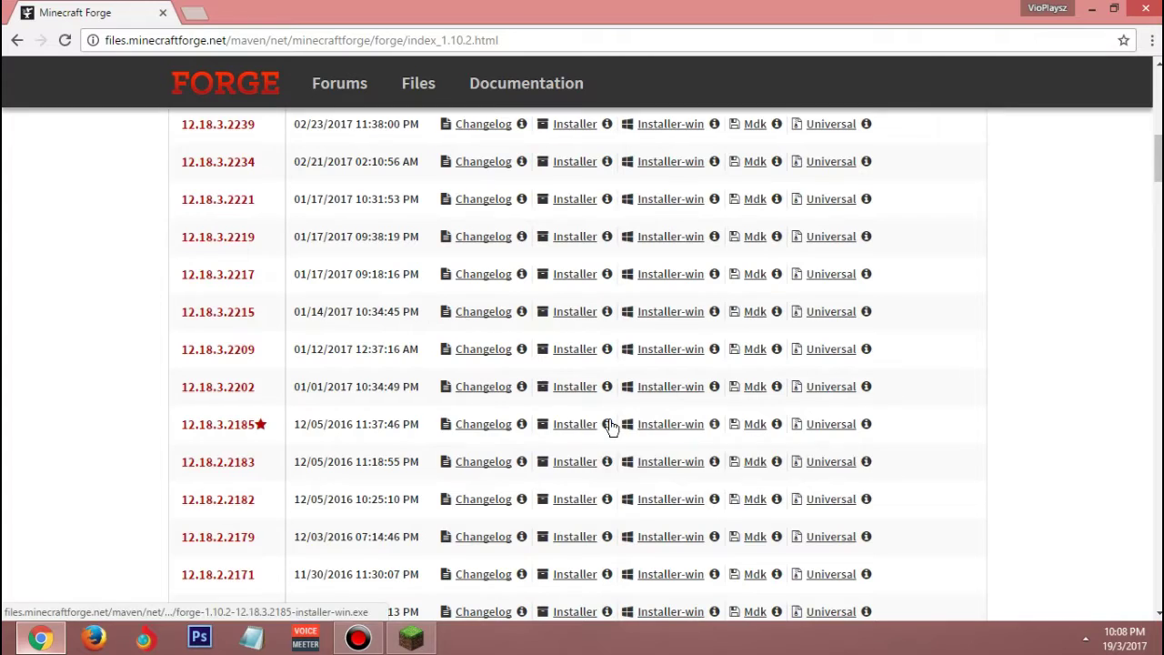
mouse_move(605, 430)
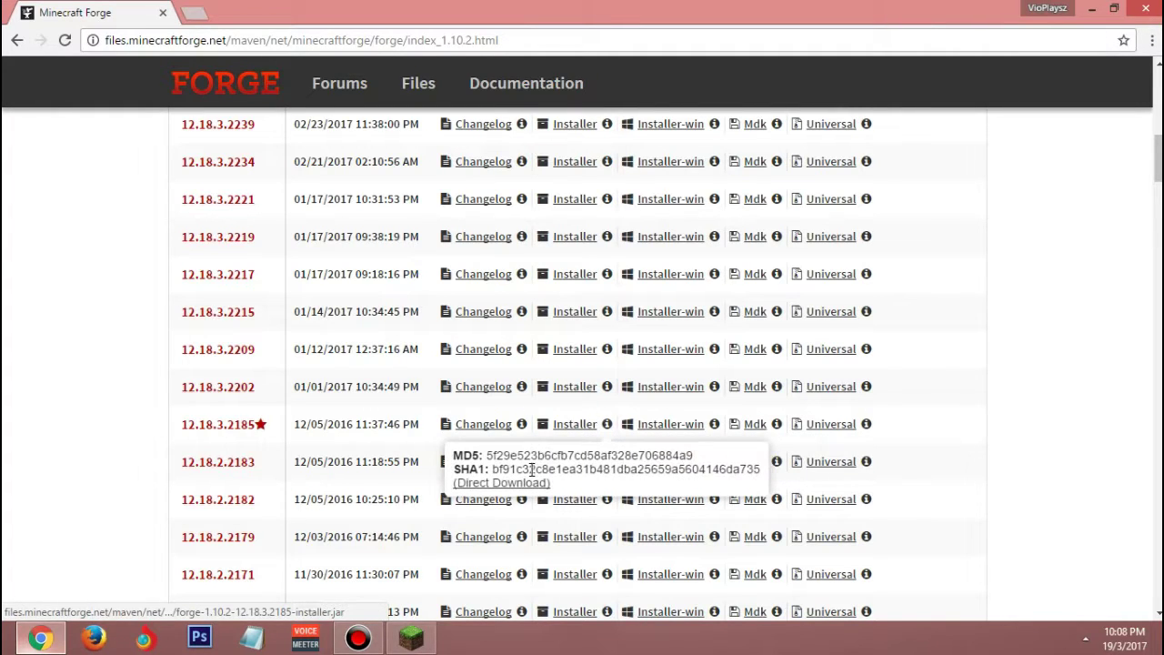
click(479, 482)
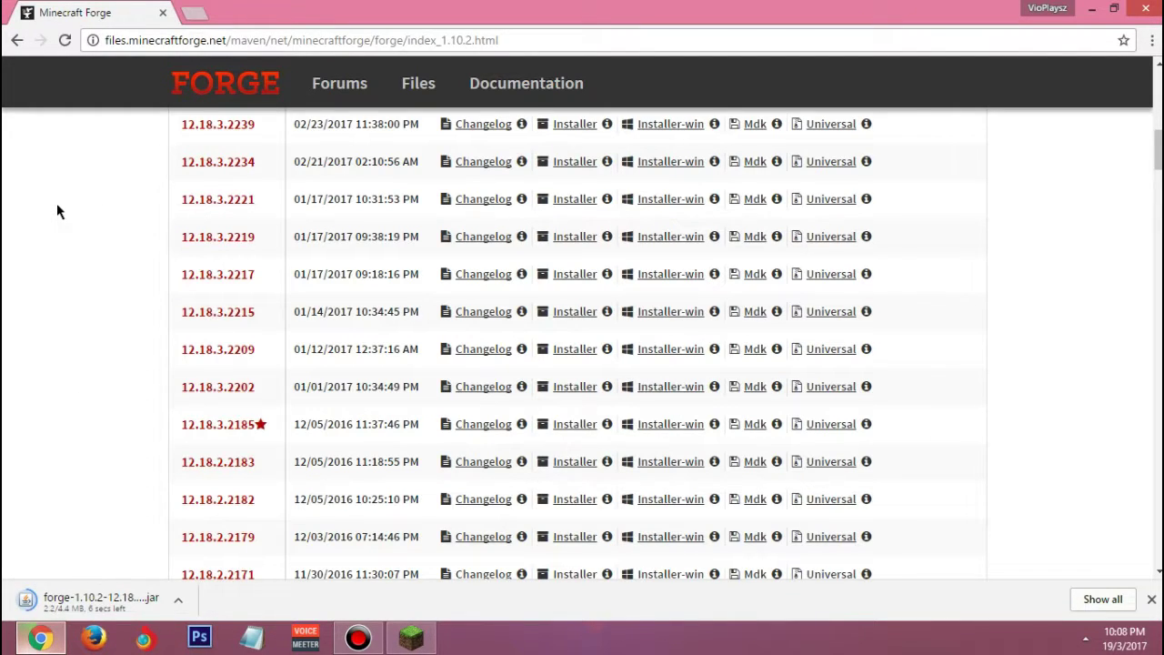
- Keep the flagged Forge 1.10.2 installer so it finishes, then re-maximize Chrome
click(368, 644)
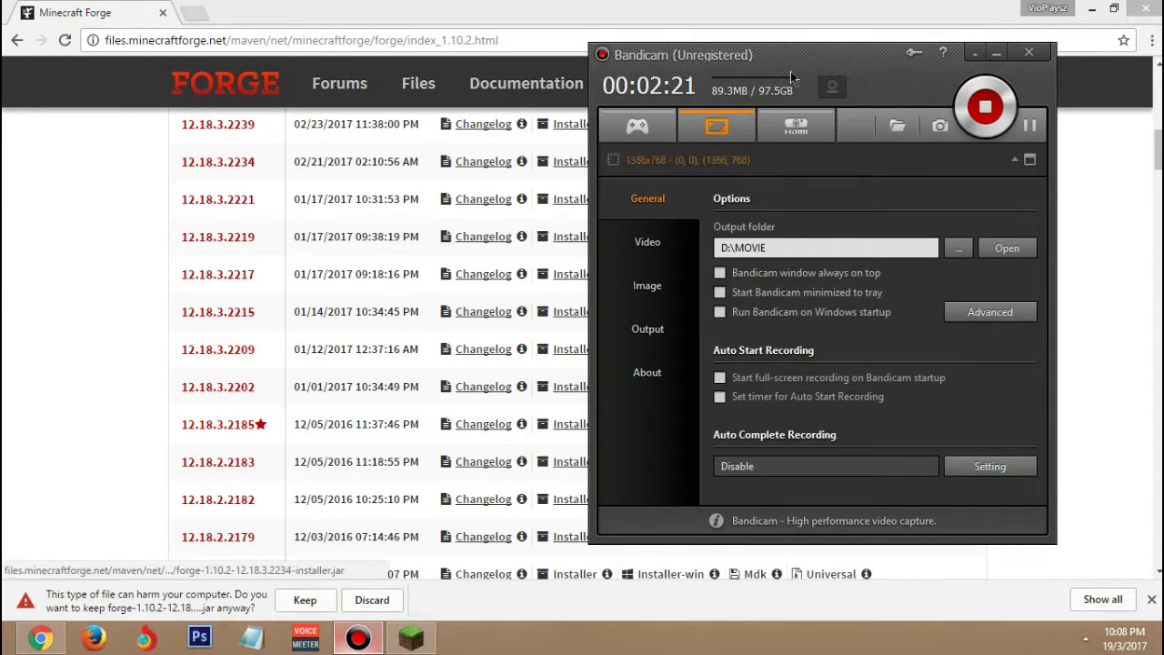
click(996, 60)
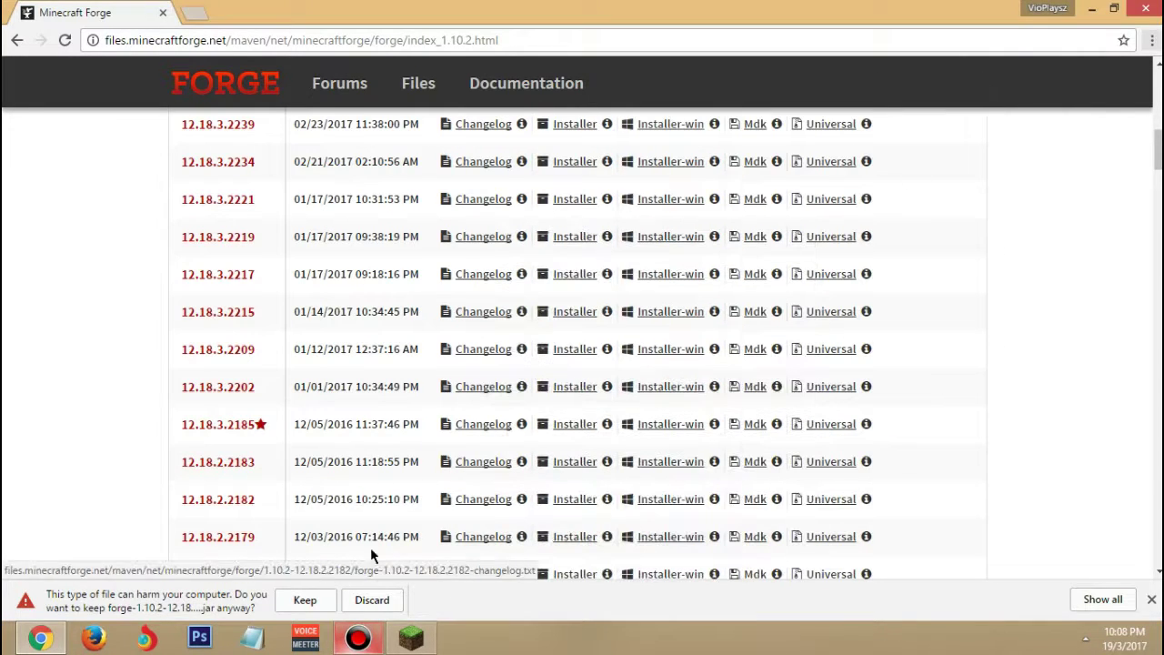
click(307, 599)
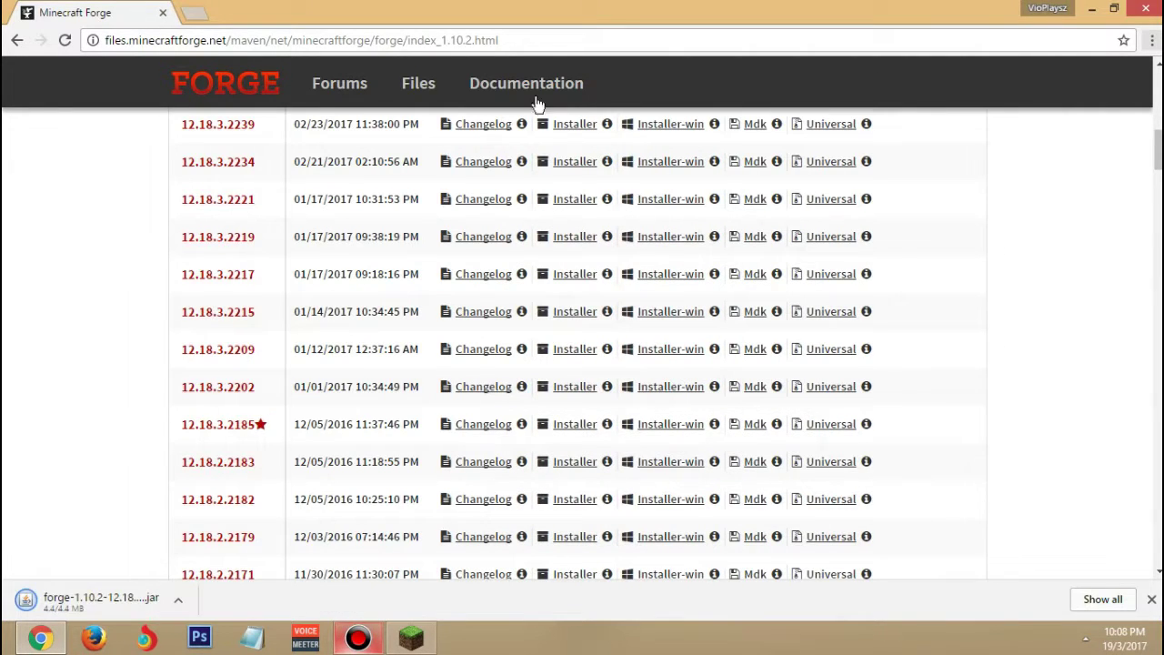
double_click(521, 9)
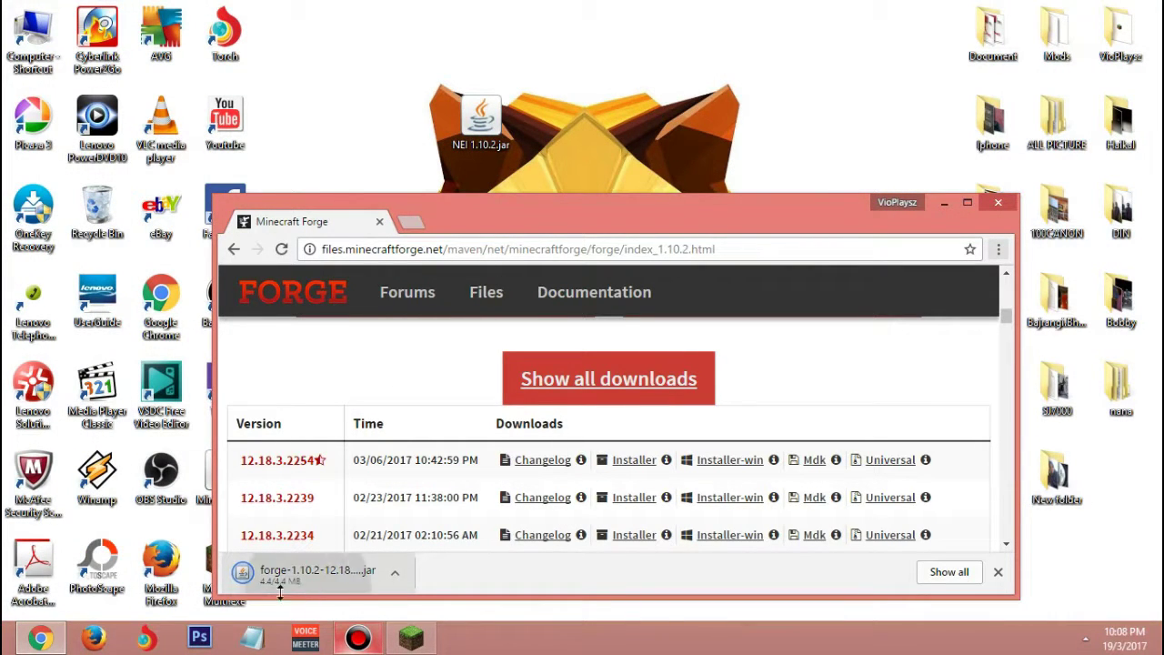
drag(627, 204, 636, 2)
scroll(271, 333, down, 2)
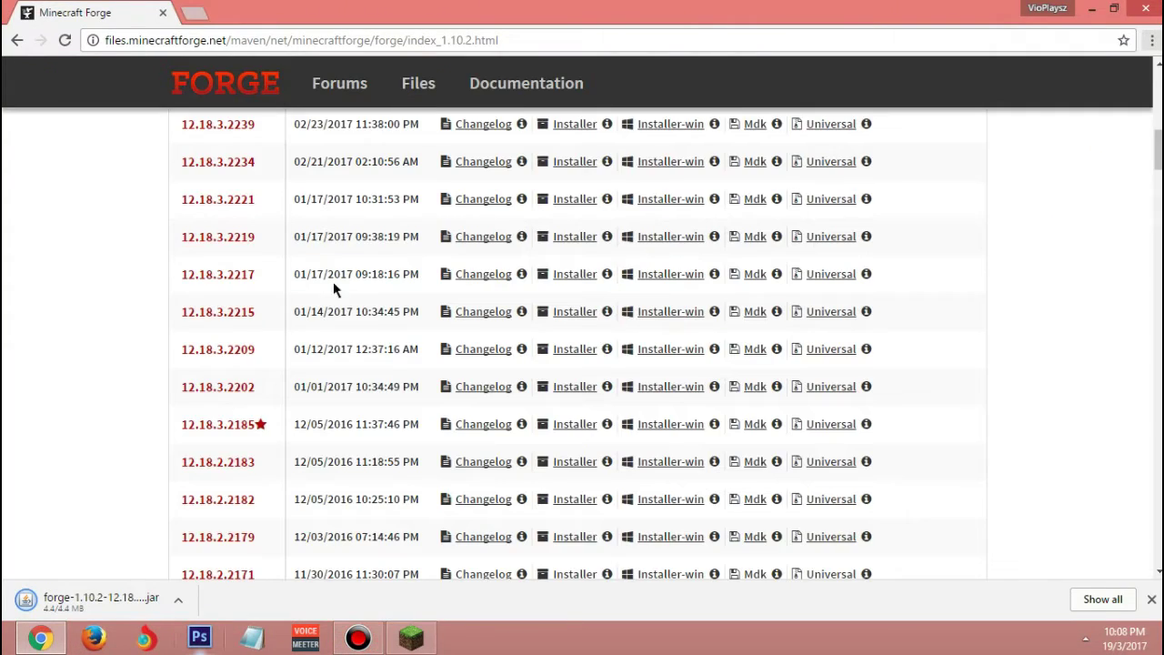
scroll(197, 494, up, 10)
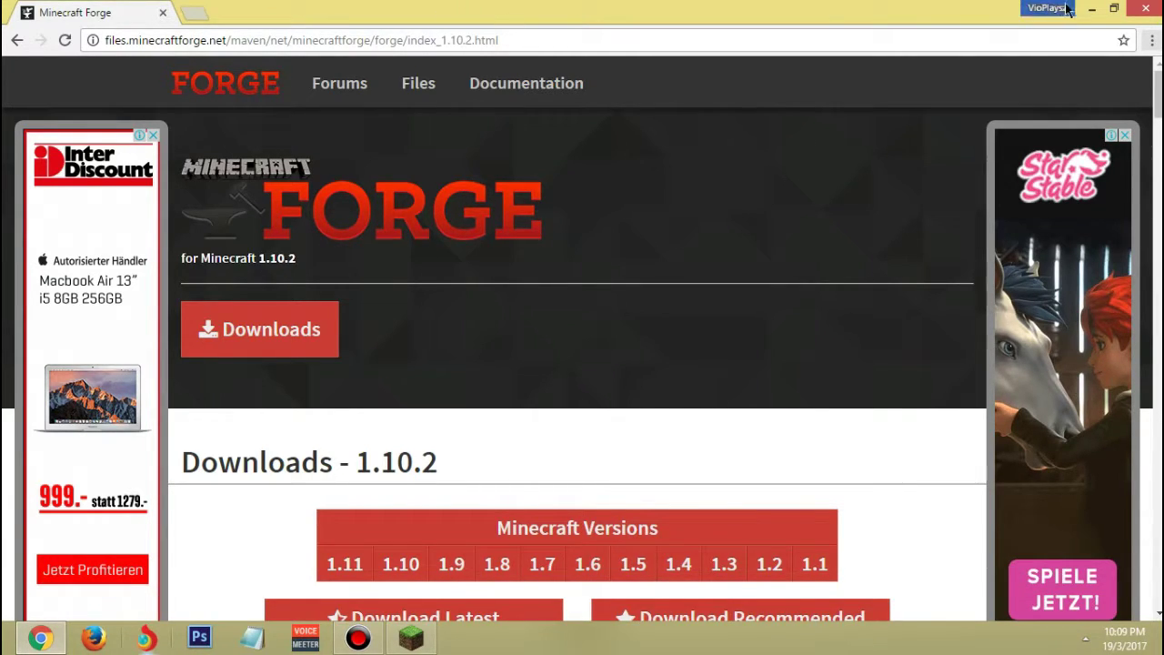
- Close Chrome, refresh the desktop, and dismiss the stray Run prompt and installer window
click(1145, 8)
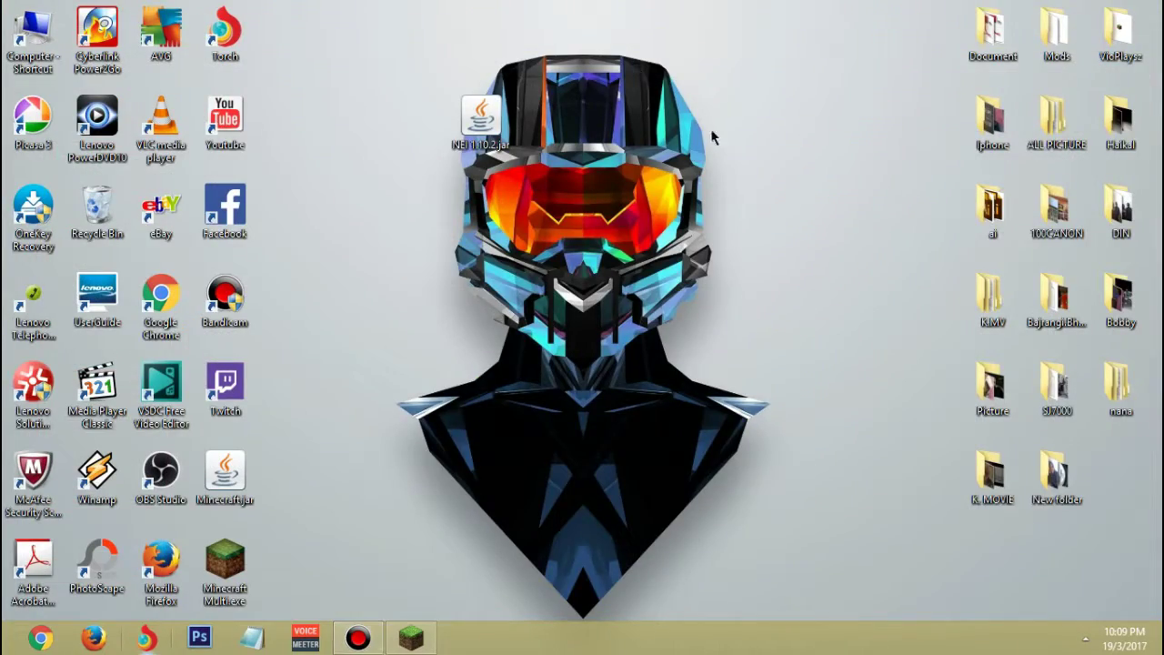
right_click(713, 129)
click(670, 112)
double_click(479, 117)
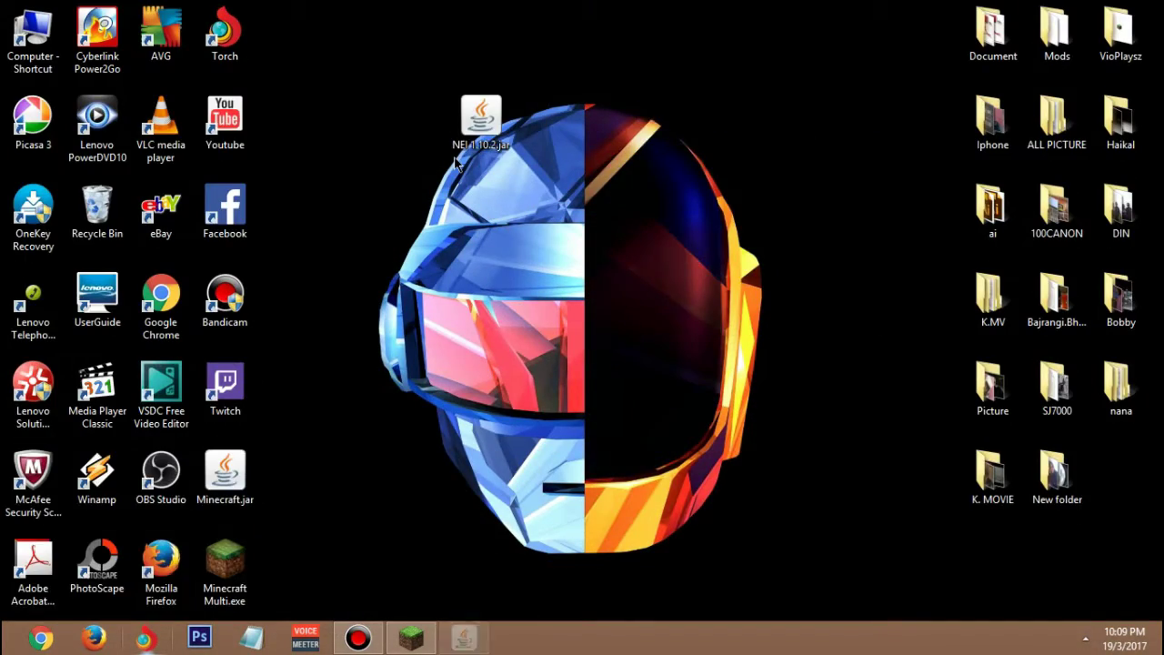
key(super+r)
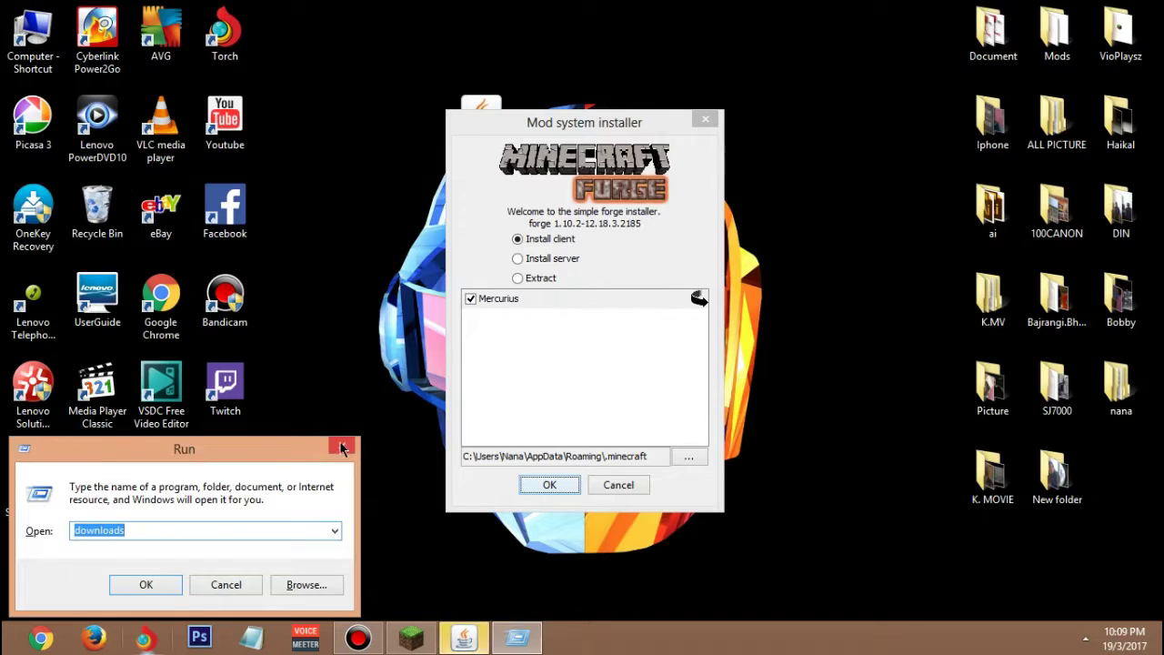
click(343, 447)
click(705, 119)
- Open the Downloads folder and move the forge installer jar onto the desktop
key(super+r)
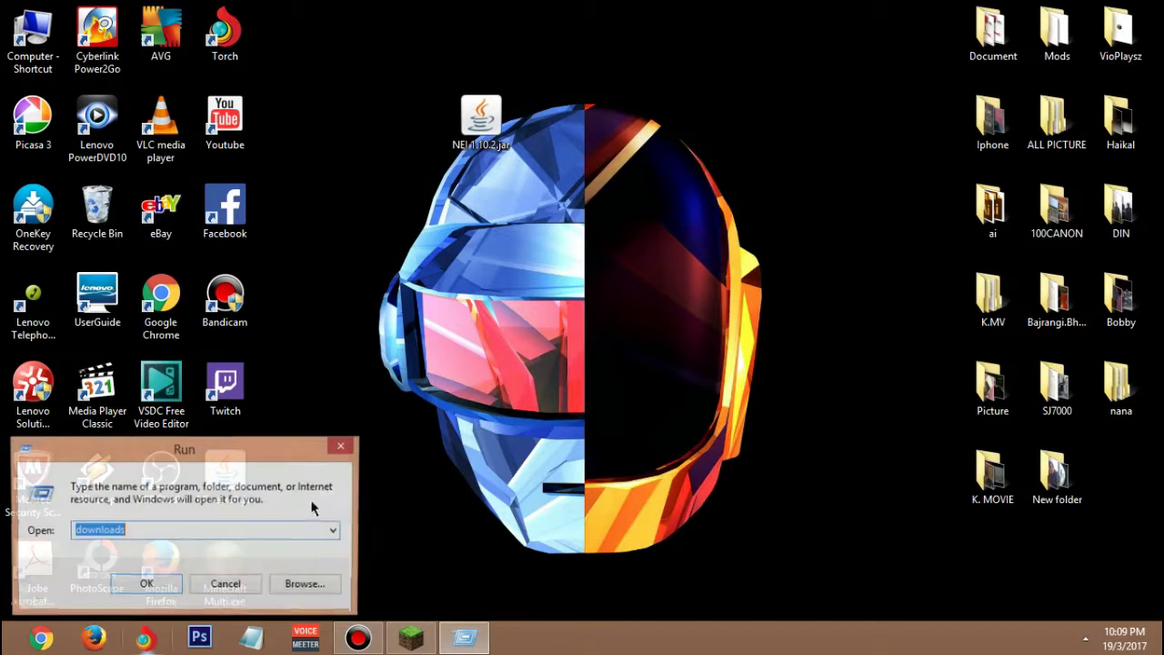
click(156, 590)
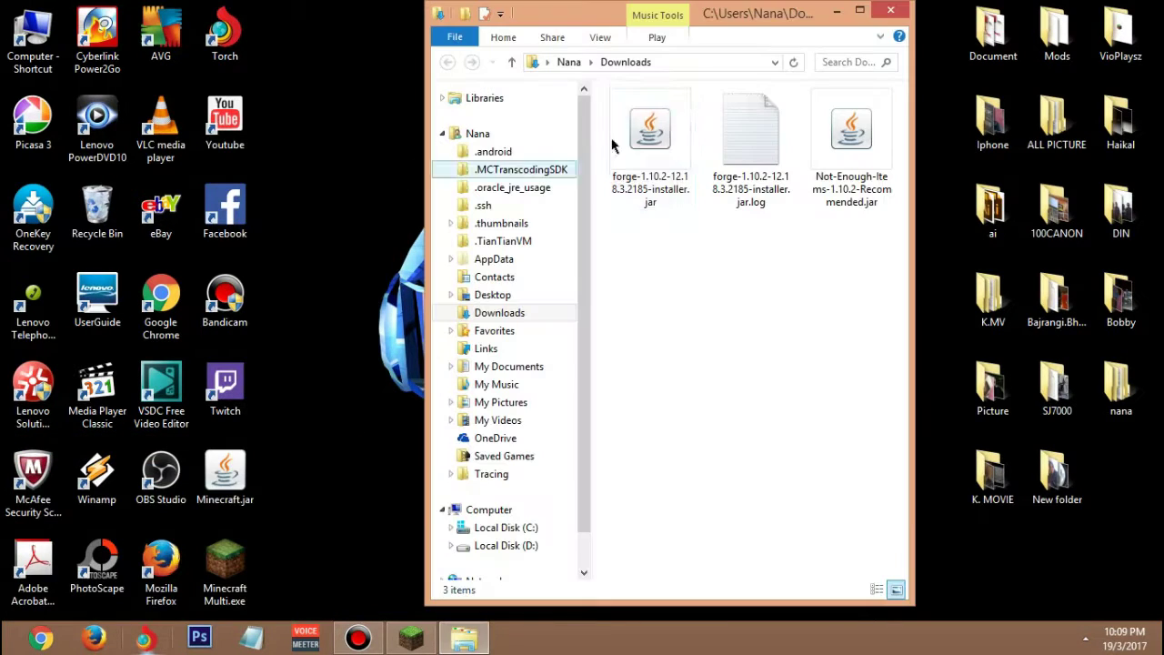
click(660, 190)
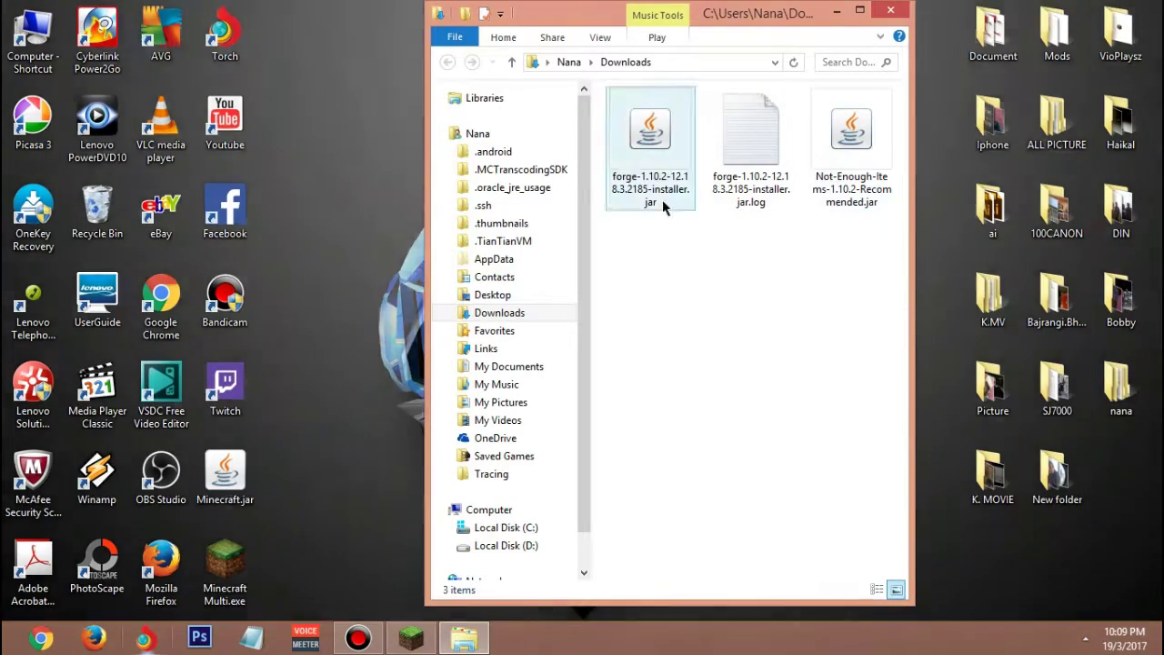
drag(668, 192, 347, 162)
- Delete the leftover installer log file and close the Downloads folder
click(658, 152)
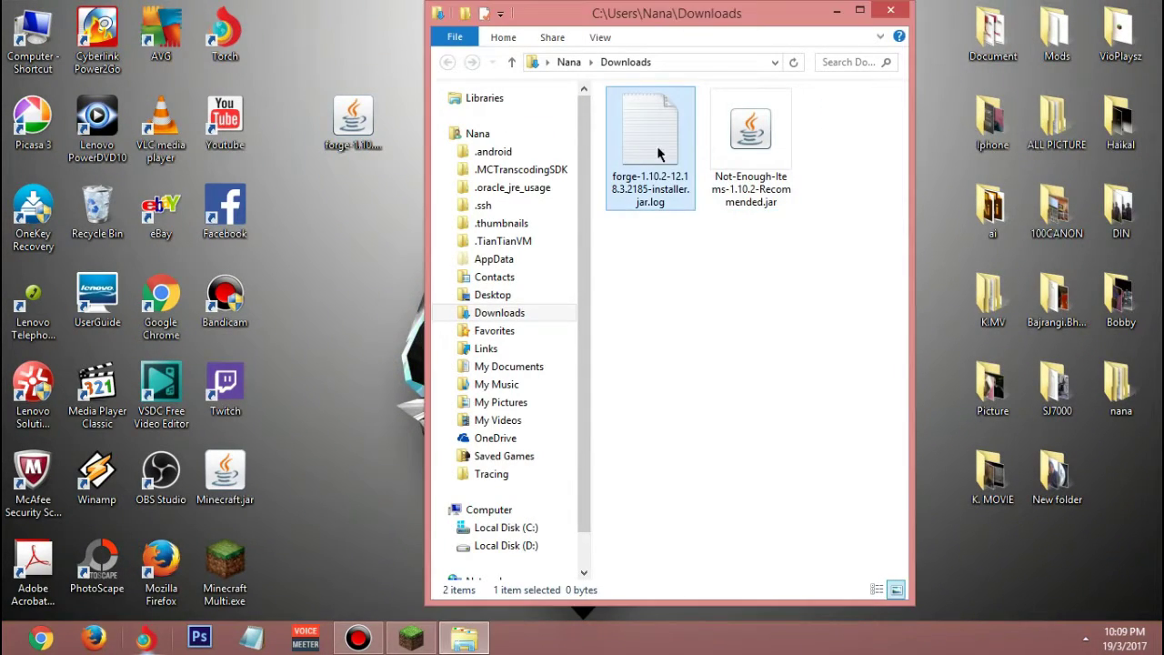
key(Delete)
click(671, 385)
click(890, 10)
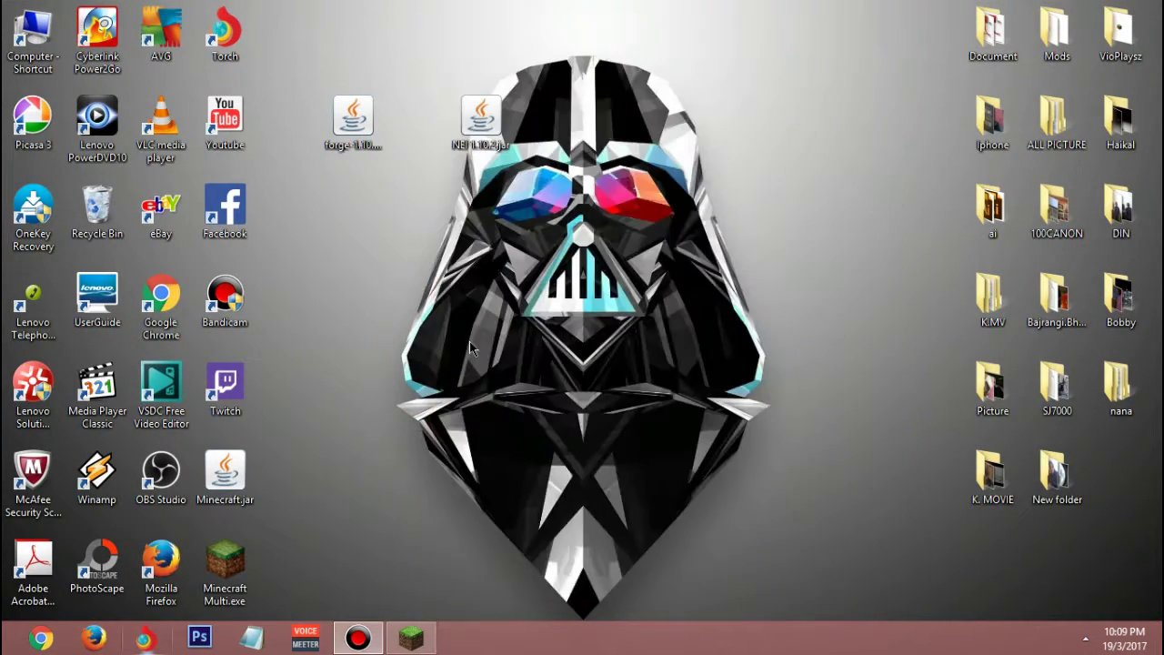
- Place the forge installer jar beside NEI and rename it Forge 1.10.2.jar
right_click(471, 344)
click(518, 391)
drag(355, 147, 630, 147)
right_click(633, 147)
click(634, 424)
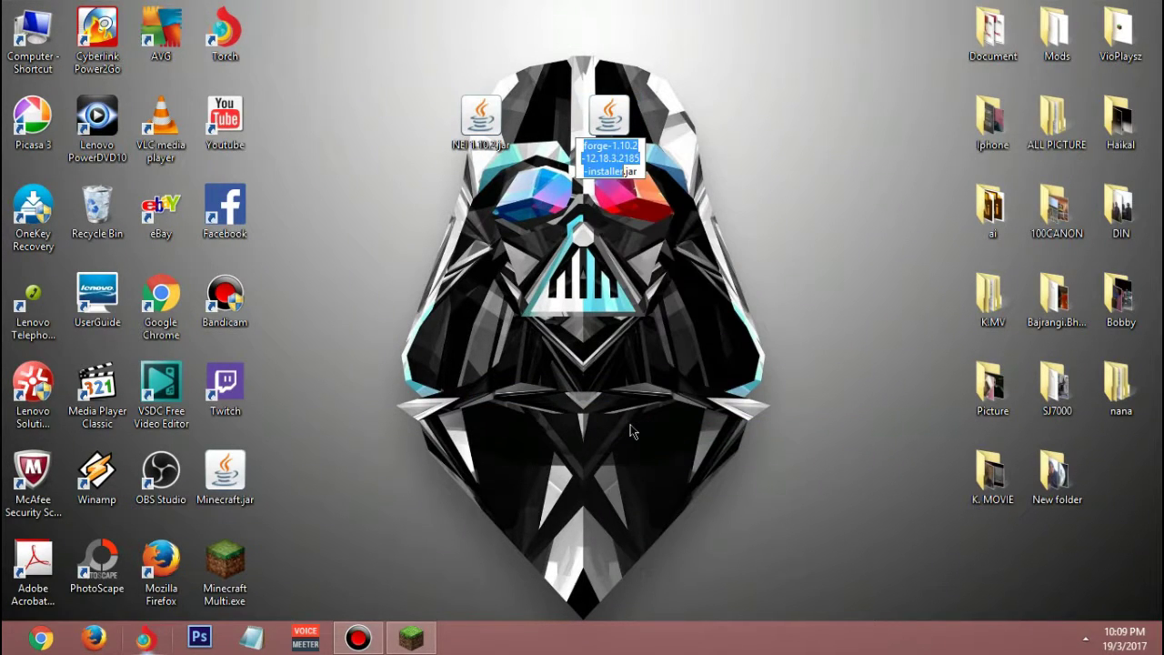
key(BackSpace)
text(Fo)
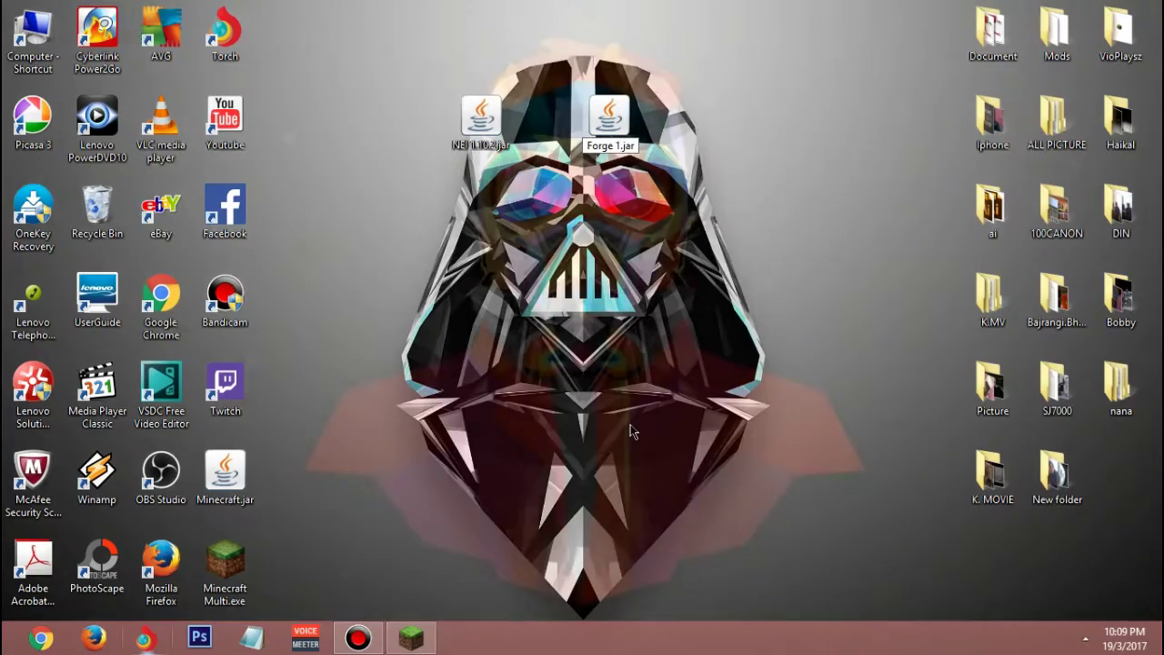
text(rge 1.10.2)
key(Return)
click(634, 431)
- Arrange NEI 1.10.2.jar and installer.log next to the Forge jar
right_click(634, 432)
click(719, 204)
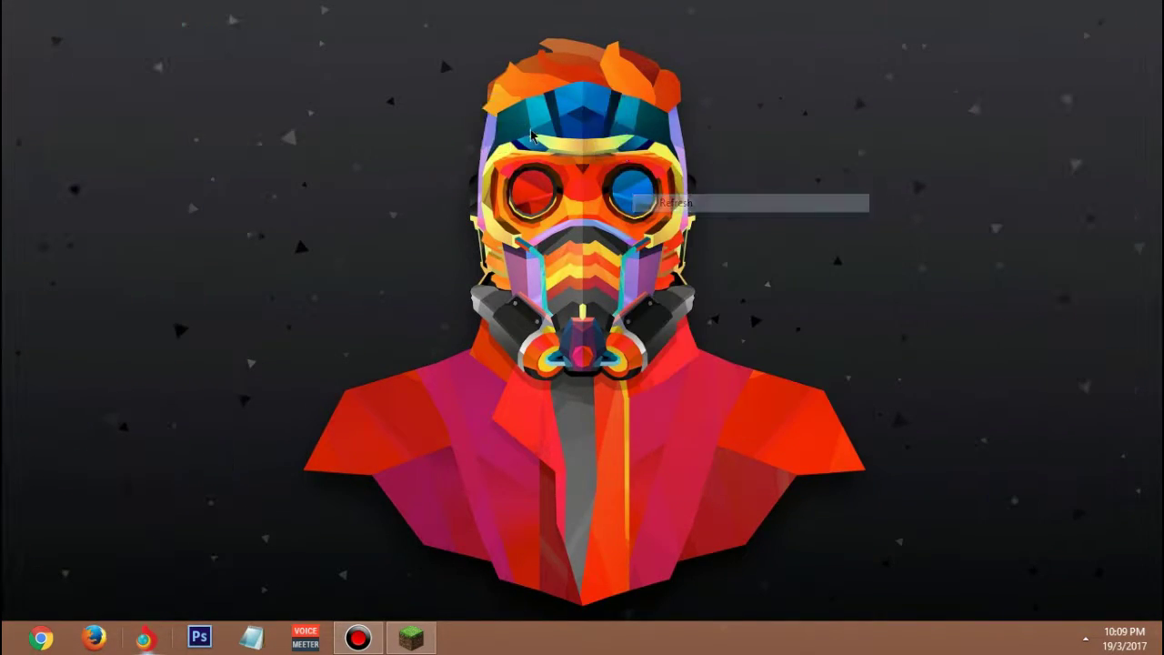
drag(735, 145, 416, 73)
click(552, 151)
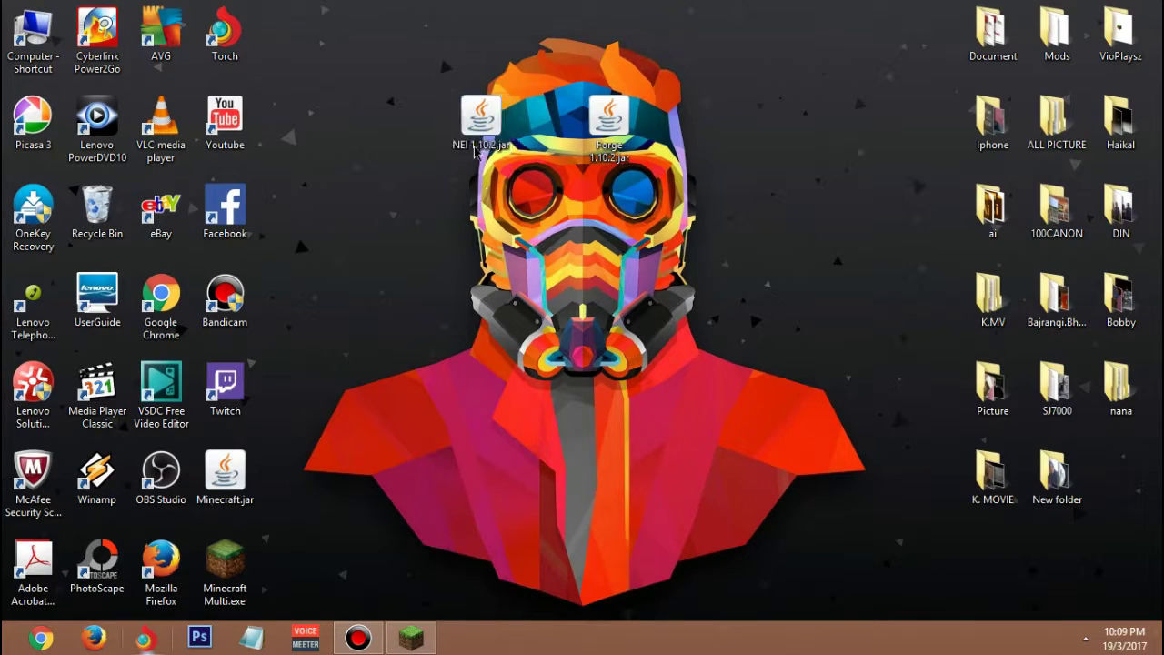
drag(482, 122, 546, 123)
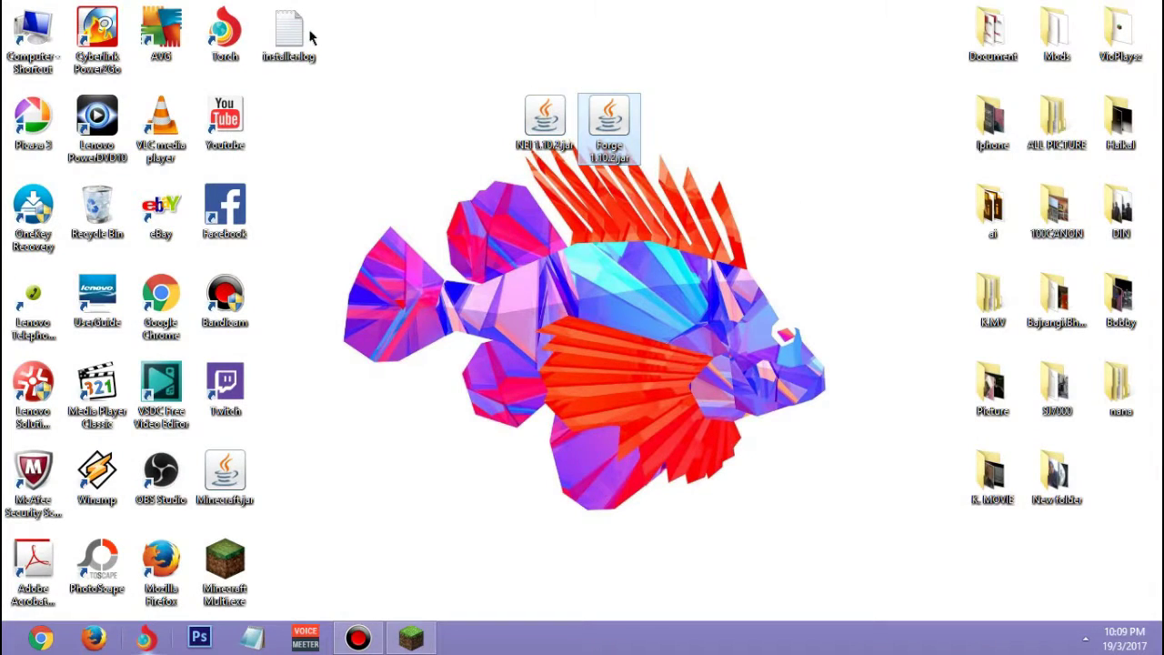
drag(309, 36, 491, 117)
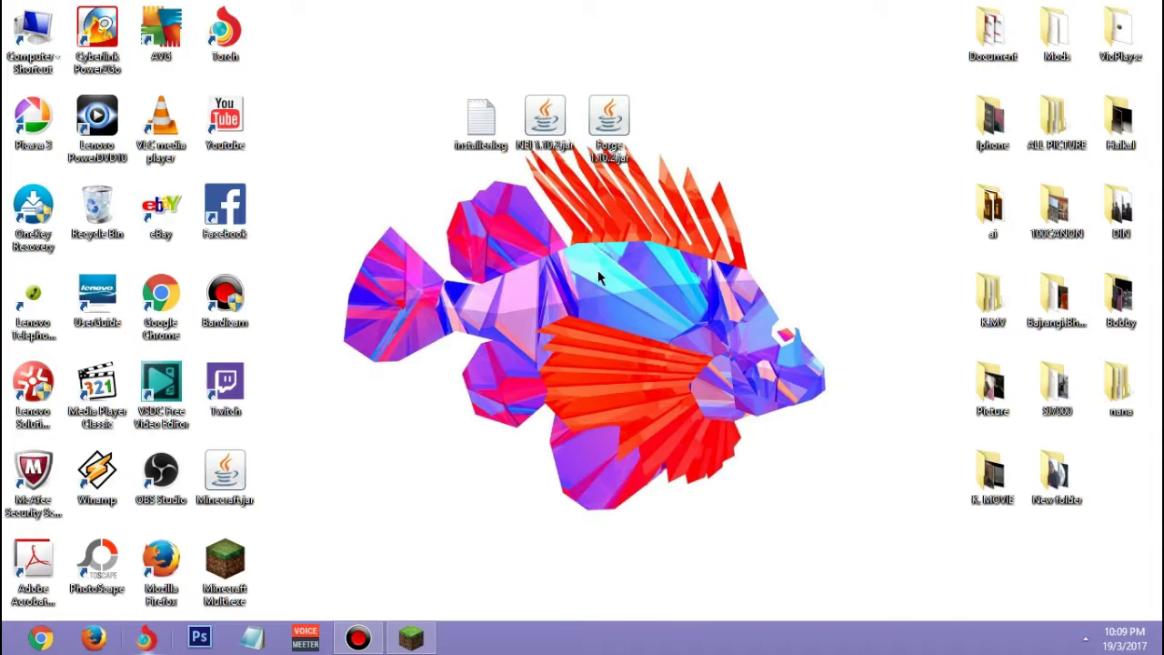
- Close the ASUS_T00I folder, install the client into .minecraft, and dismiss the MercuriusUpdater error
drag(810, 20, 299, 333)
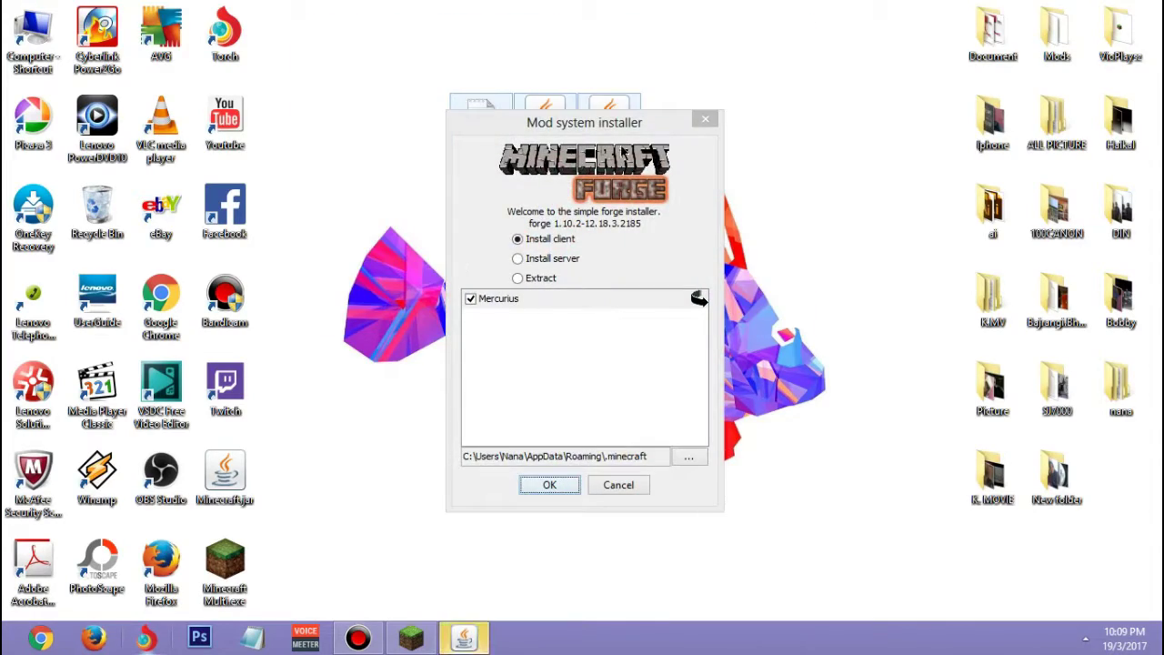
drag(645, 118, 636, 137)
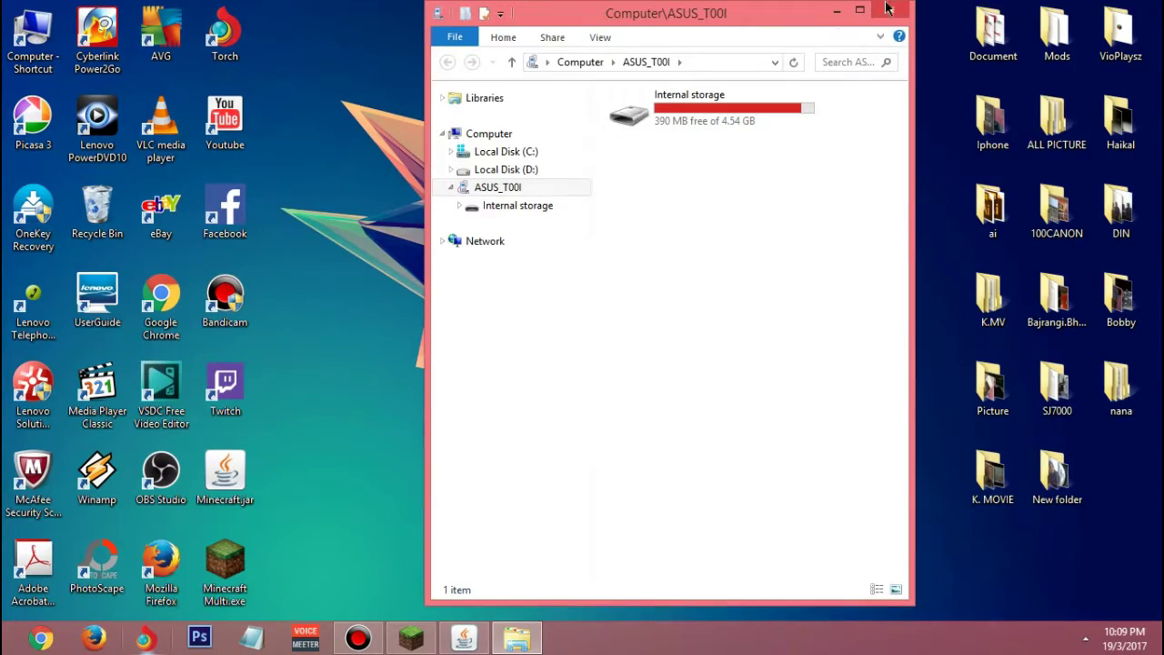
click(887, 8)
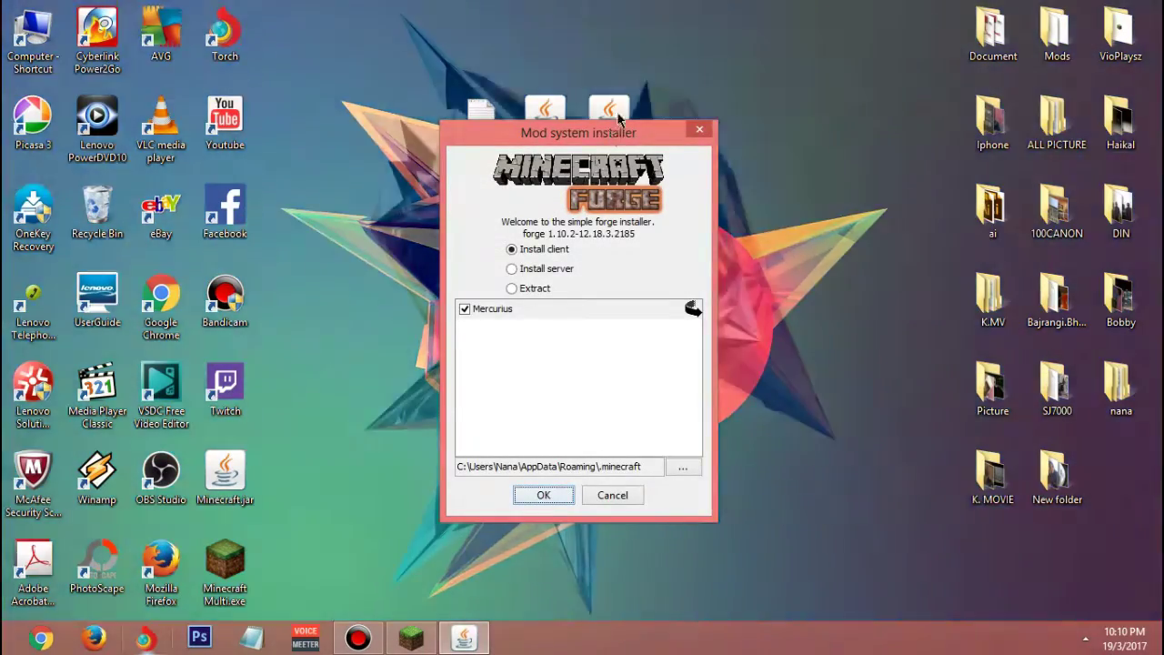
drag(611, 134, 629, 90)
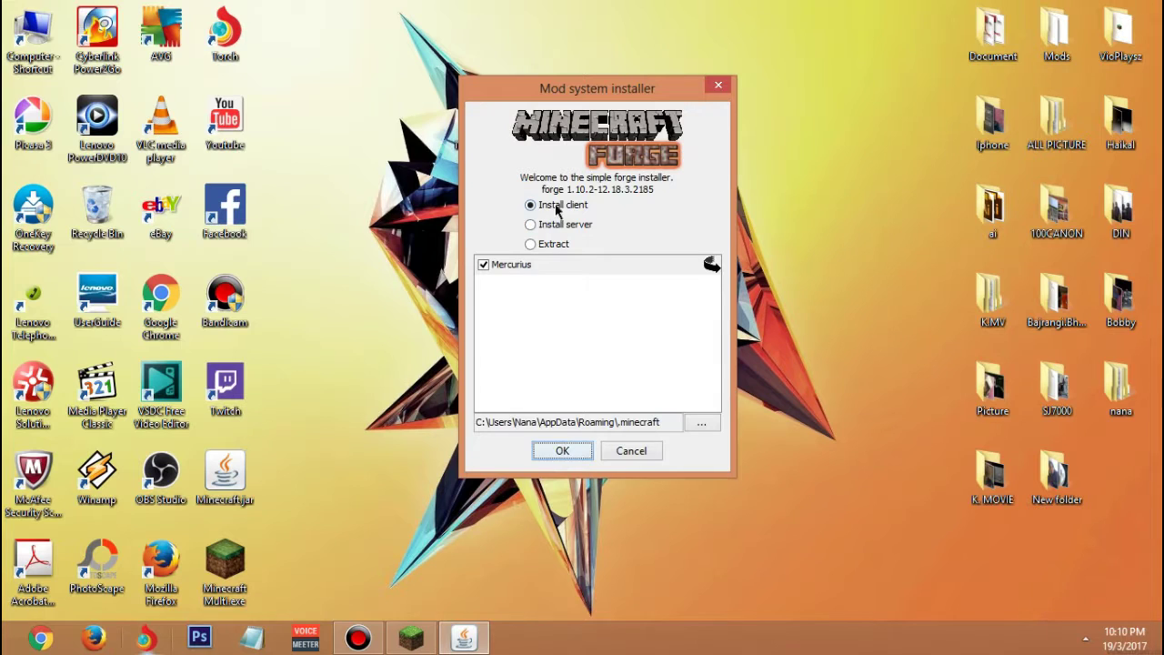
click(557, 452)
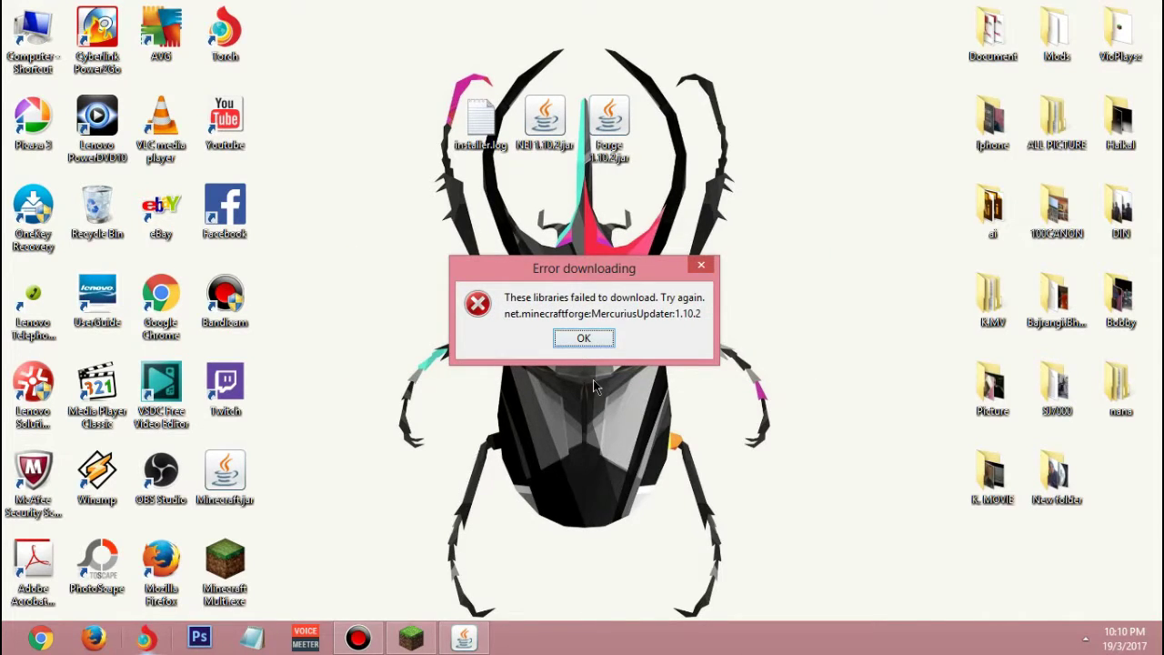
click(584, 338)
- Check and close the Minecraft launcher, then send installer.log on the desktop to the Recycle Bin
click(411, 638)
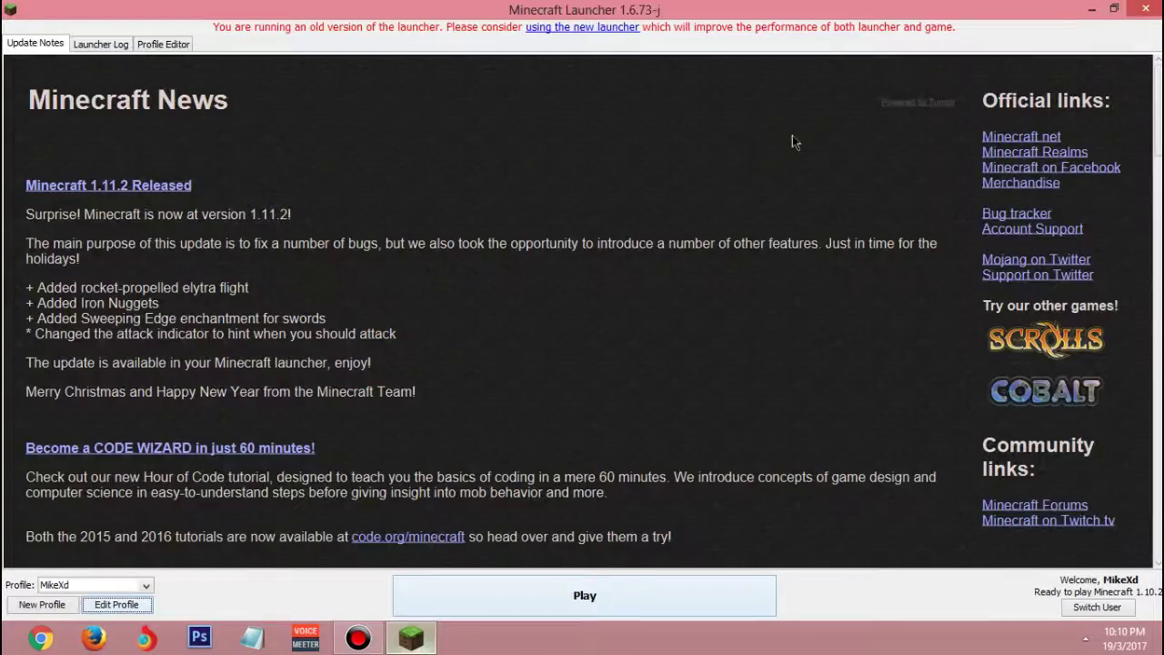
click(1139, 9)
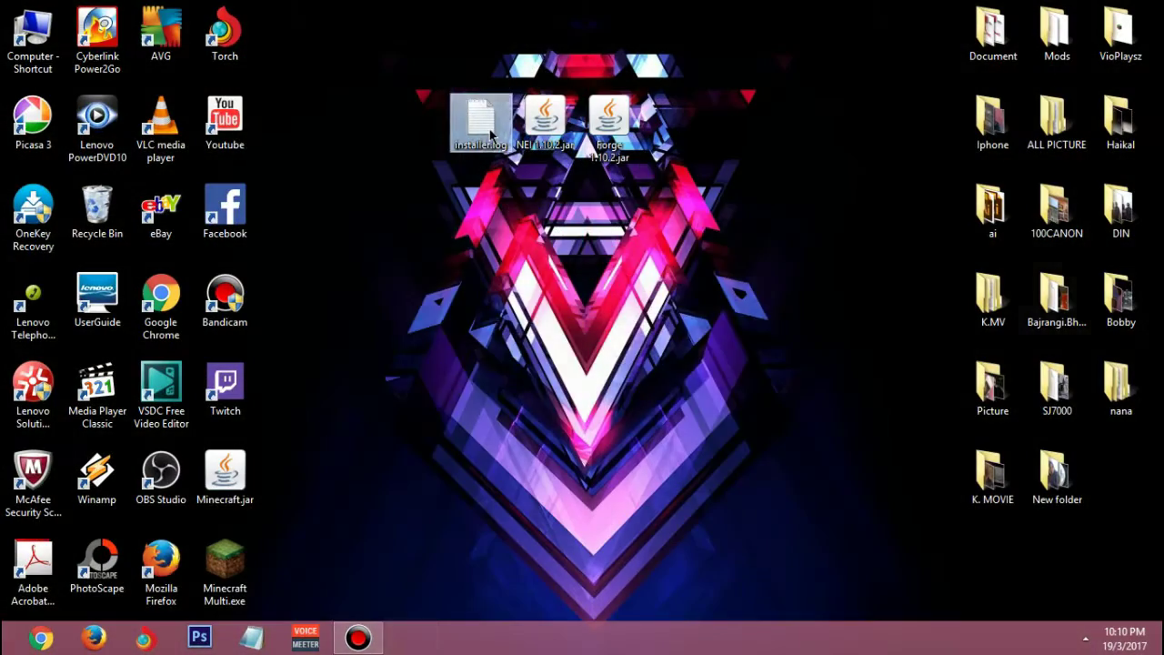
click(491, 134)
key(Delete)
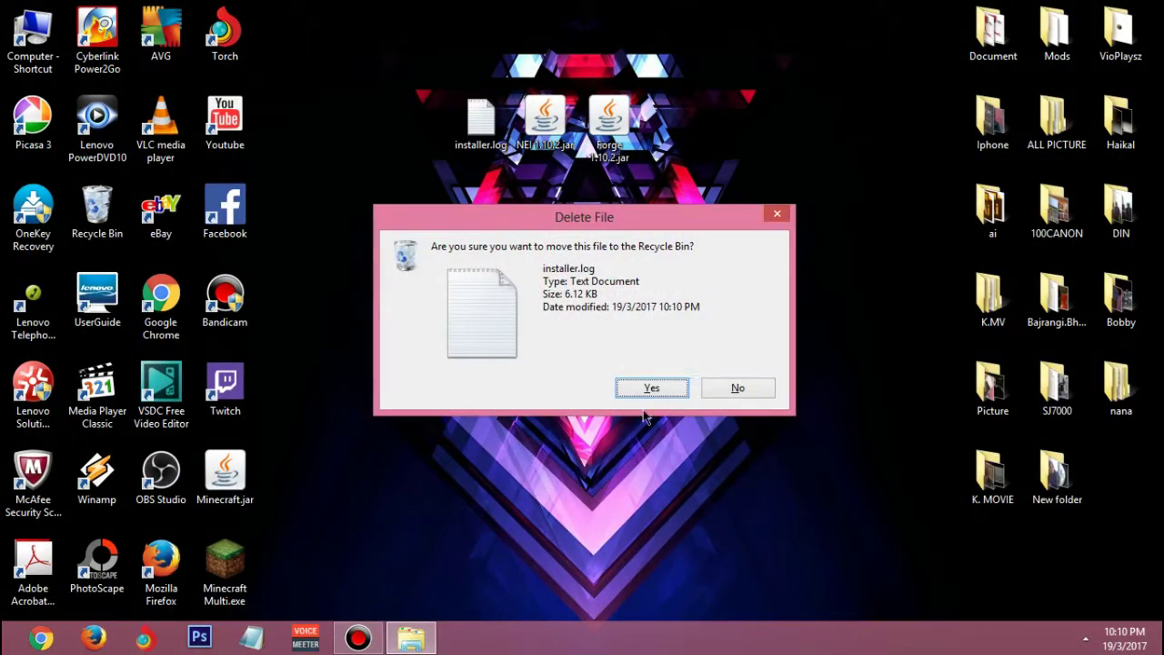
click(648, 389)
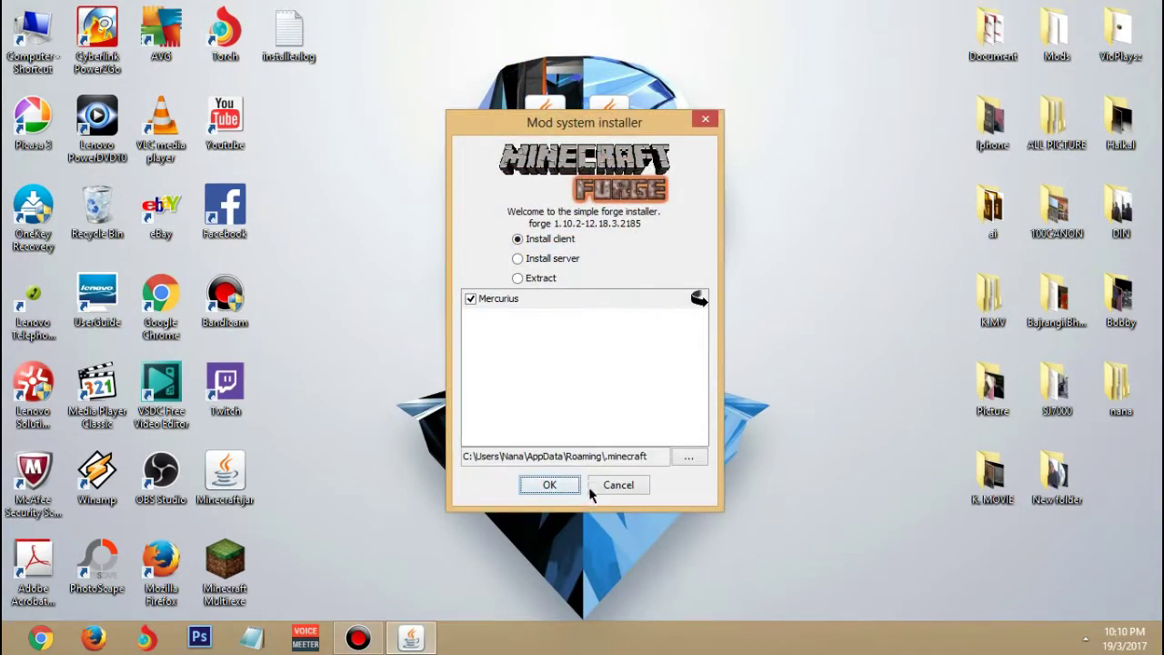
- Install the Forge 1.10.2-12.18.3.2185 client profile, then delete Forge 1.10.2.jar from the desktop
click(562, 487)
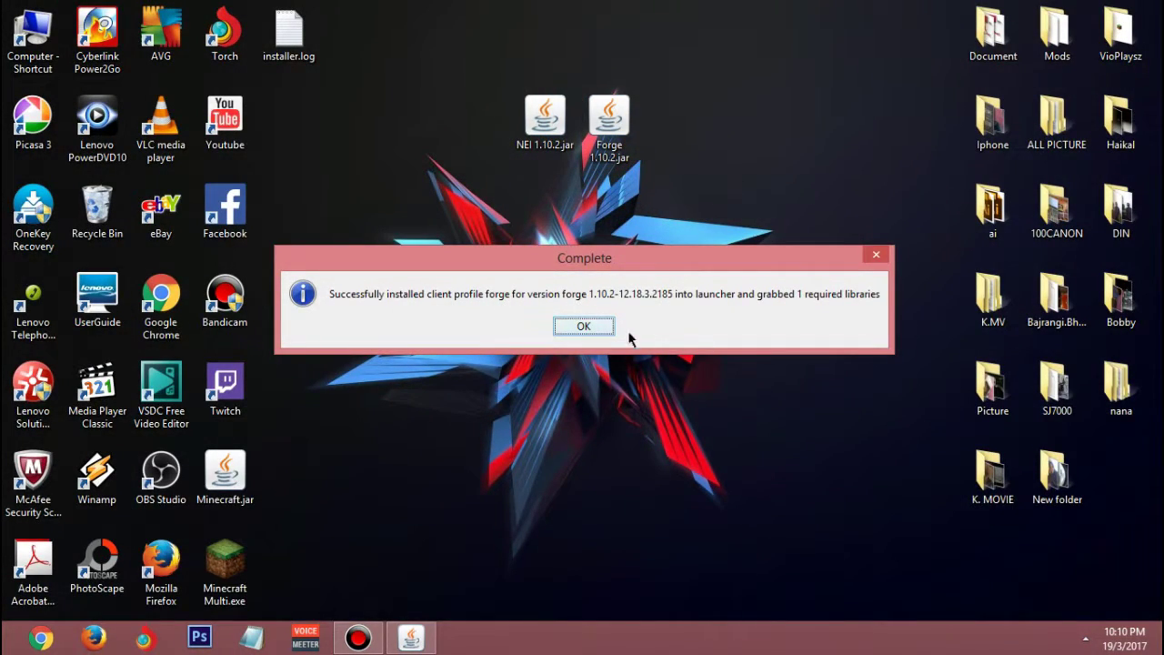
click(583, 325)
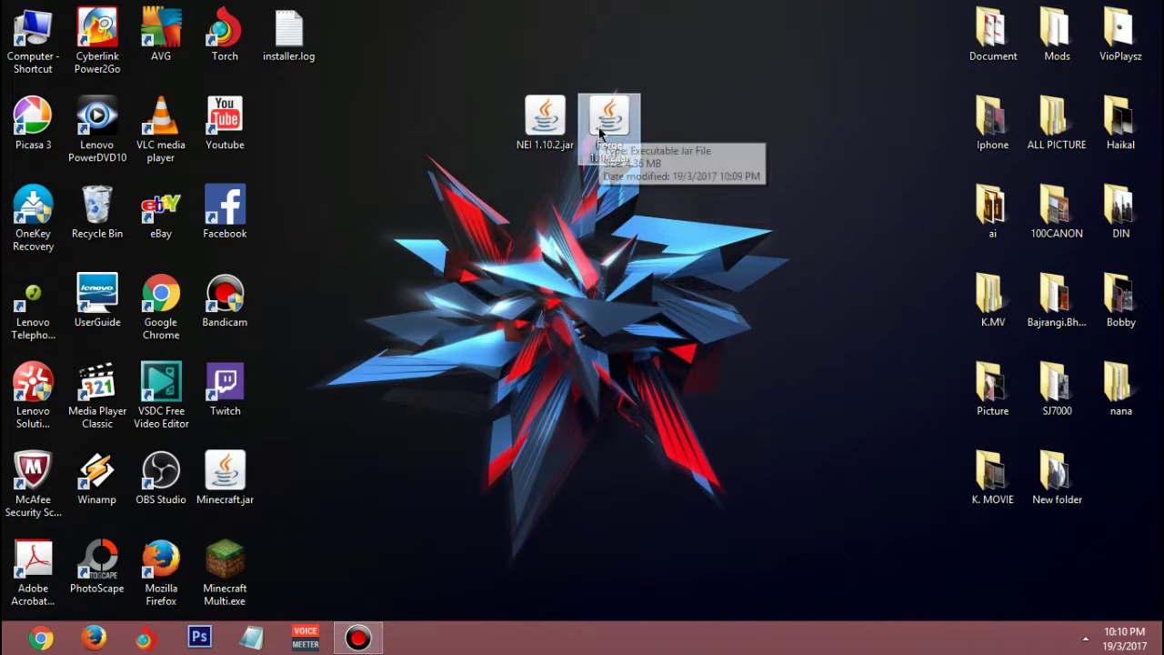
key(Delete)
click(665, 388)
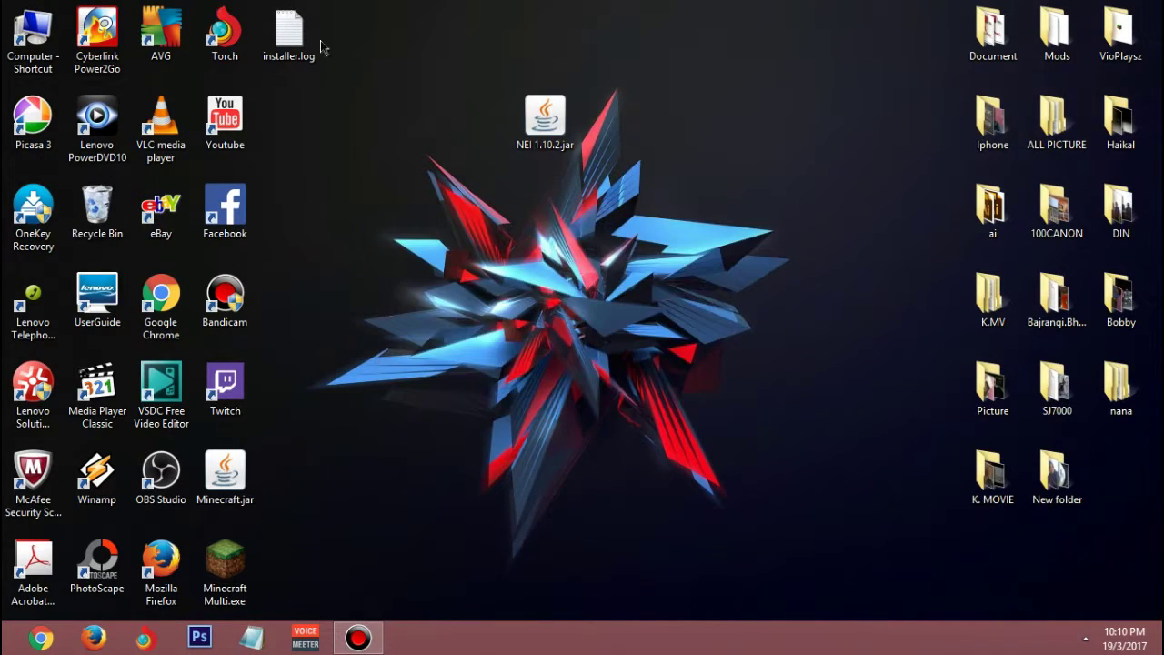